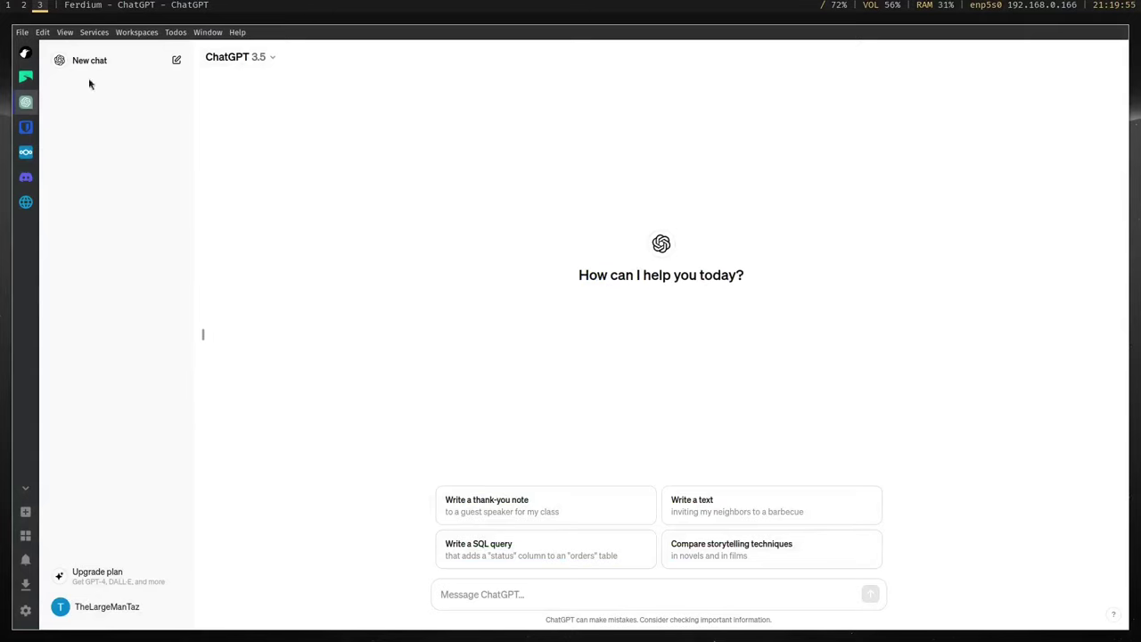
Switch Ferdium from the Cinny chat to the Music web page, then to the Nextcloud service.
click(25, 51)
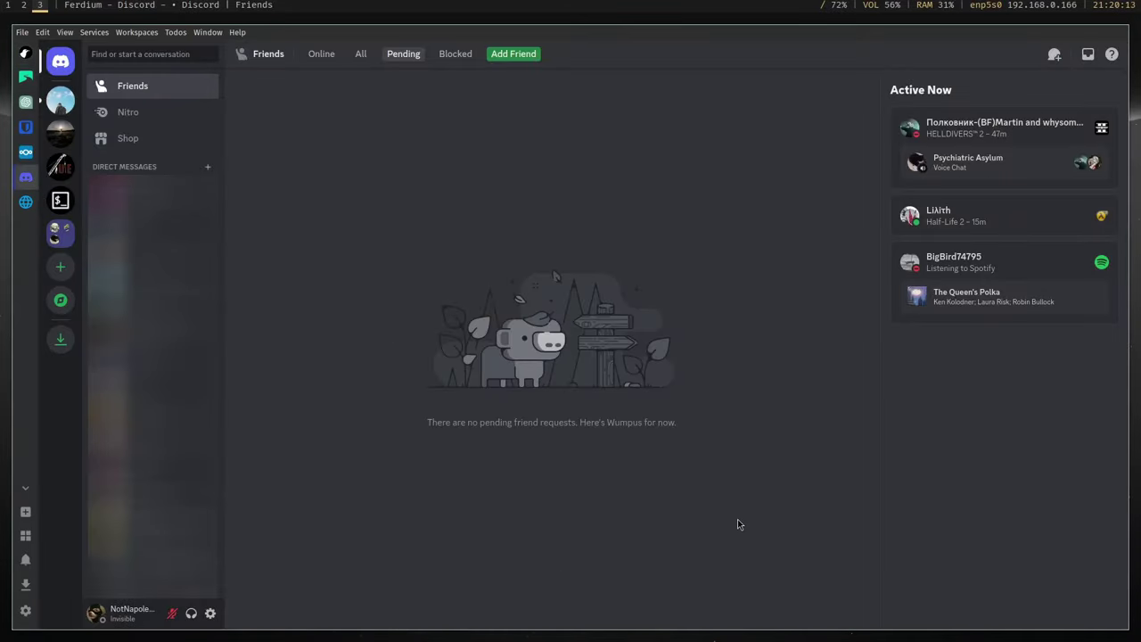
click(16, 204)
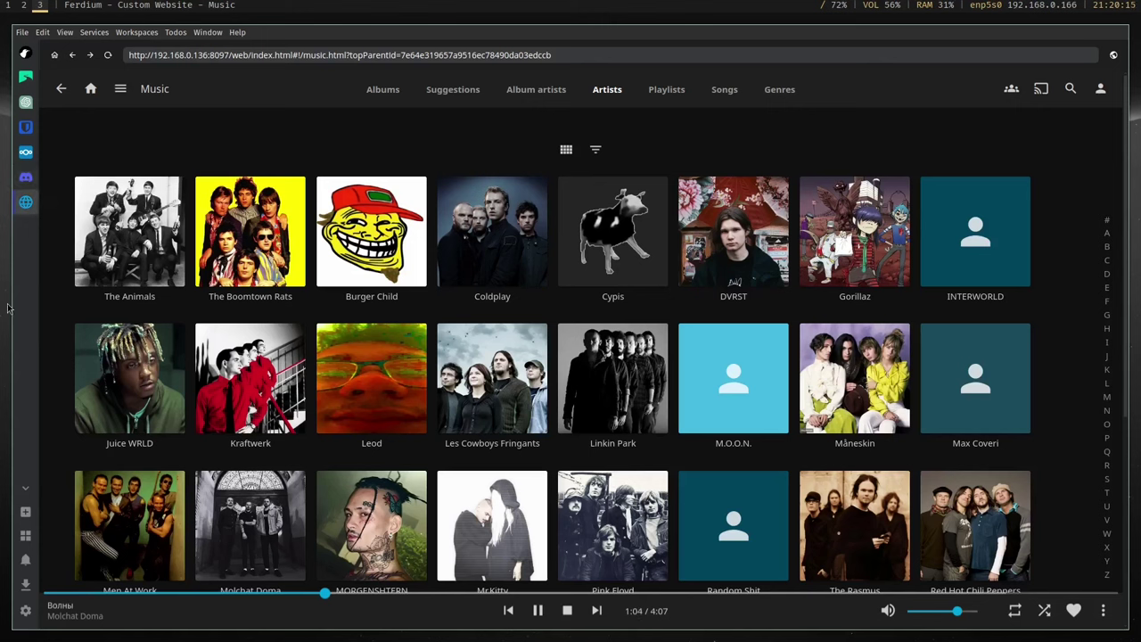
scroll(375, 521, down, 3)
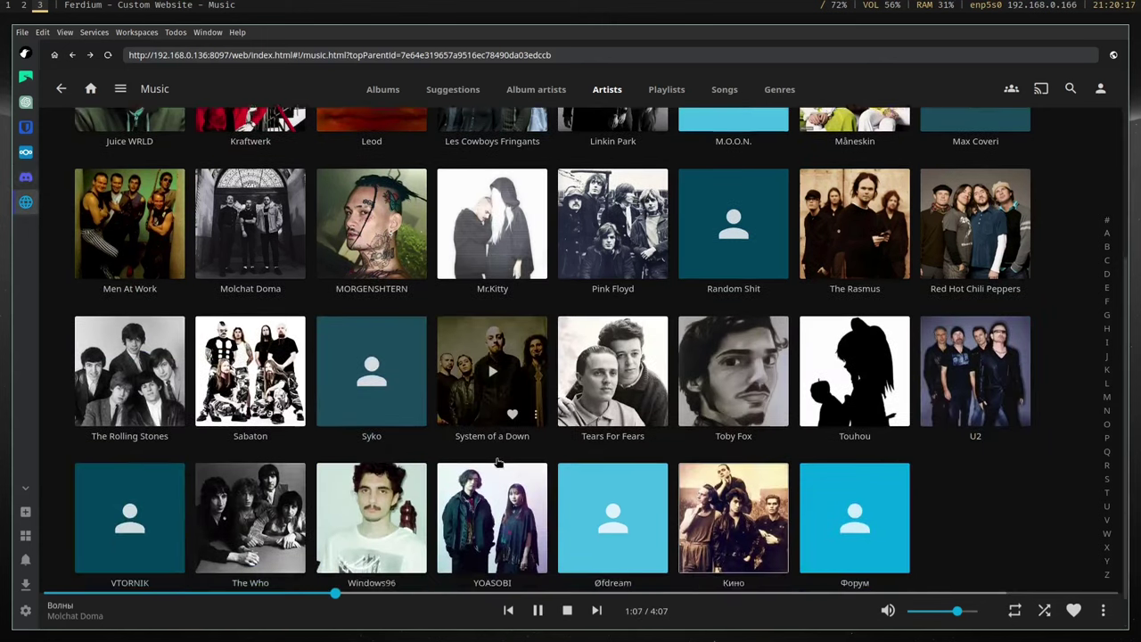
scroll(495, 457, up, 4)
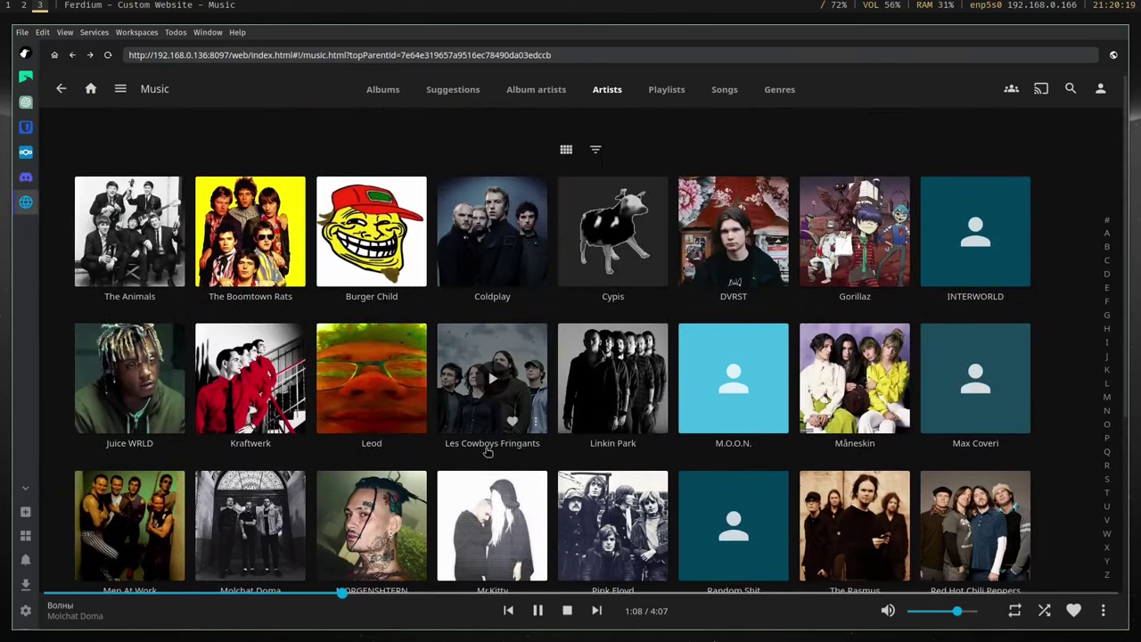
click(26, 152)
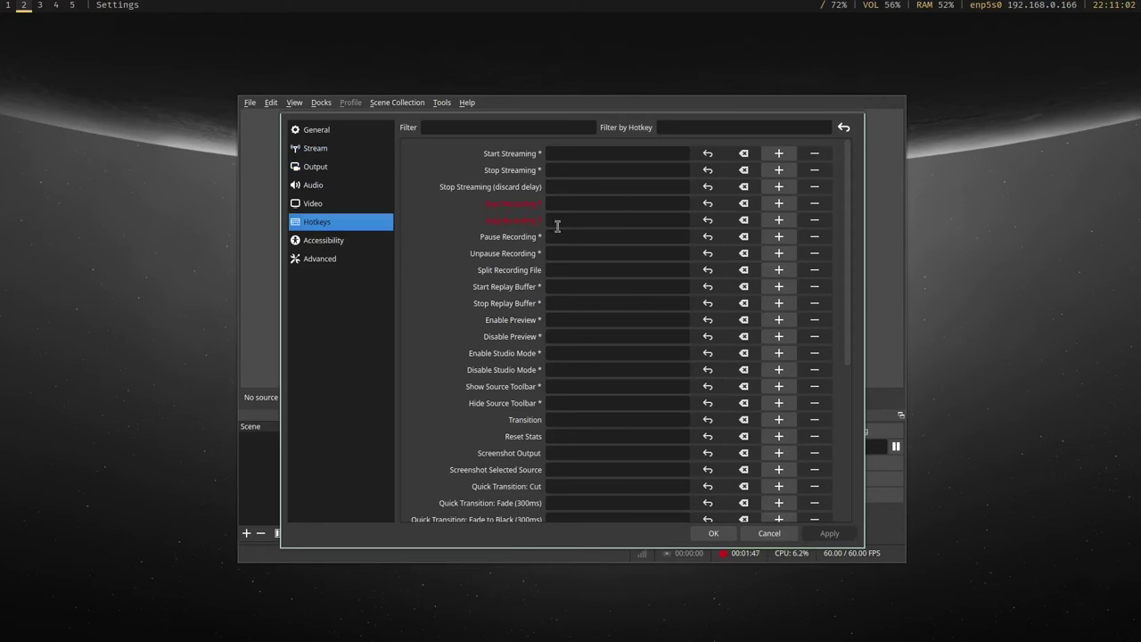
Look over the Hotkeys and Advanced settings, then add a new scene named Scene 2.
scroll(486, 408, down, 4)
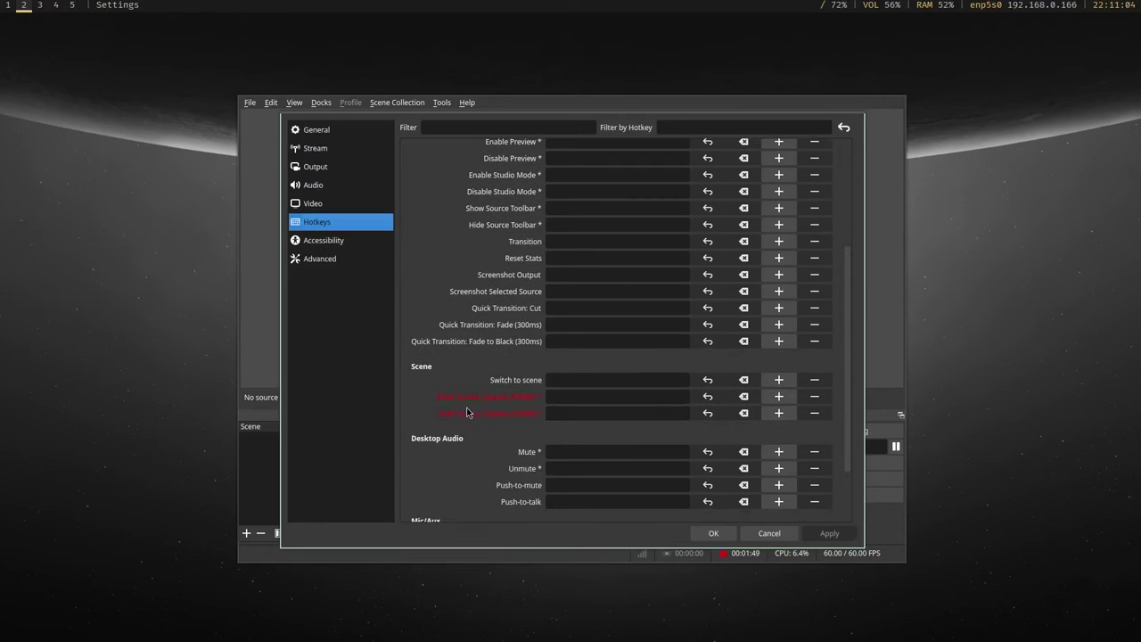
scroll(466, 415, down, 2)
scroll(462, 422, up, 6)
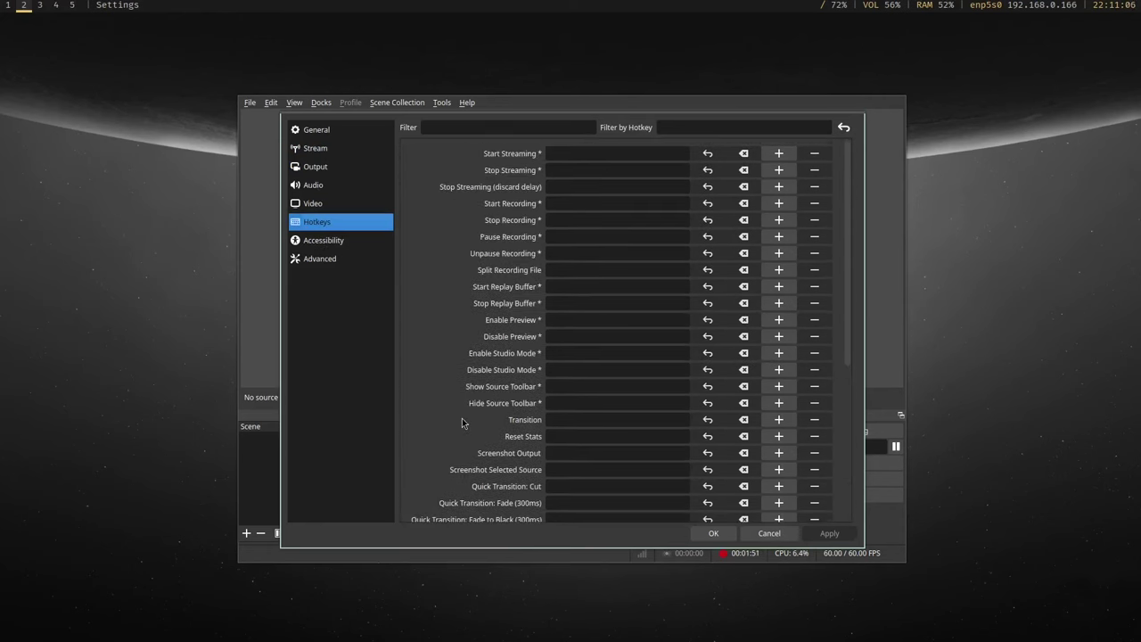
click(349, 257)
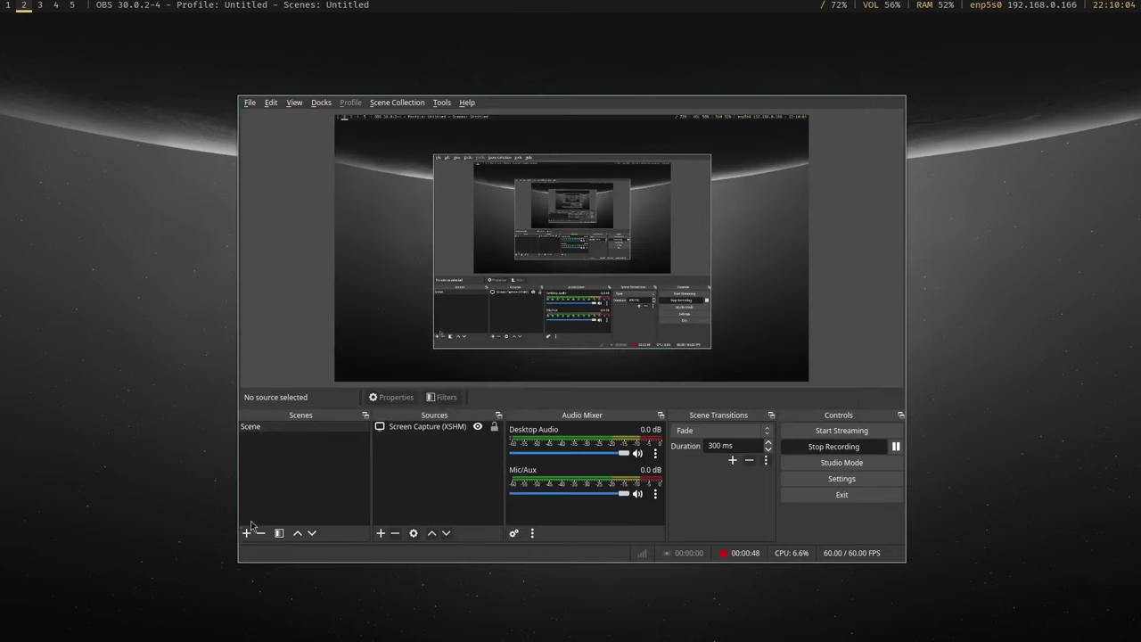
click(247, 533)
click(540, 348)
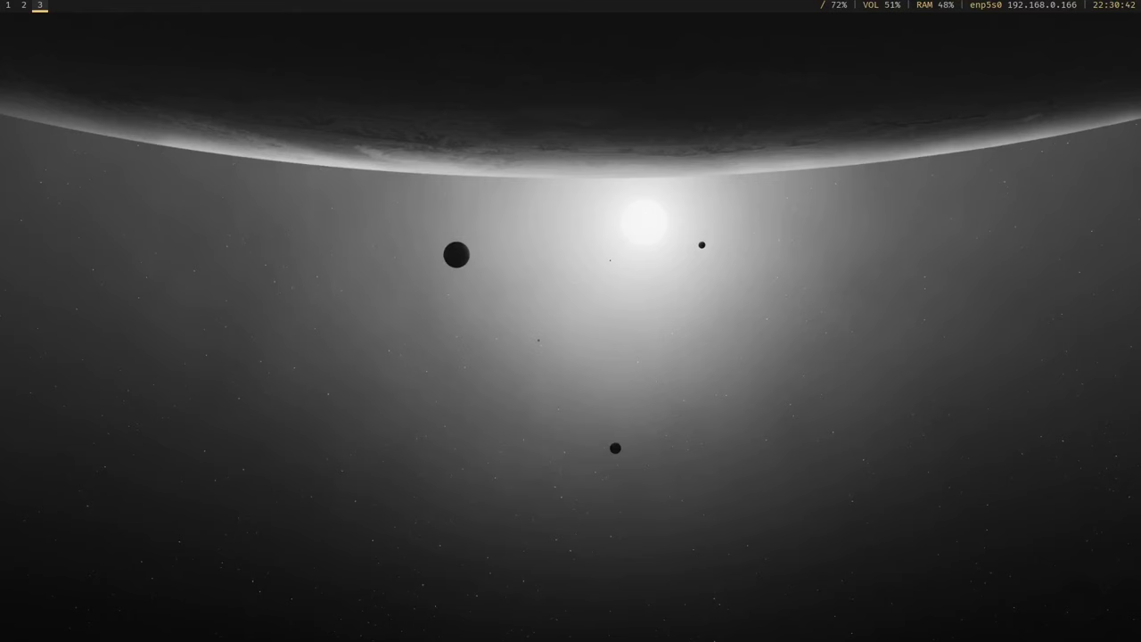
Launch calibre and view details of Industrial Society and Its Future, then 1984.
key(alt+p)
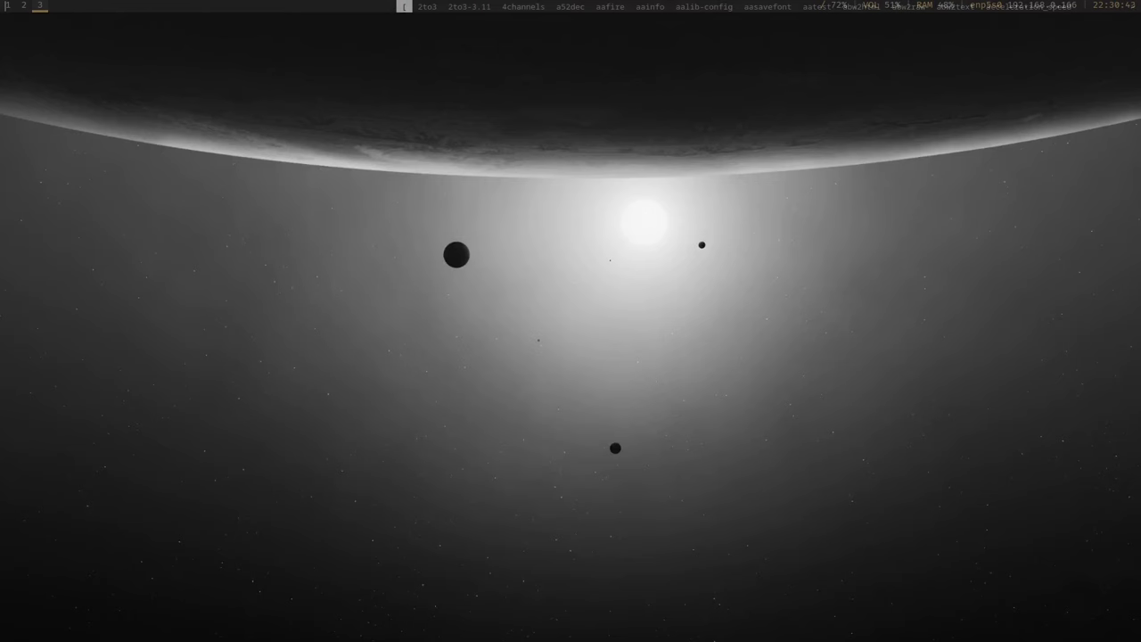
text(calibre)
key(Return)
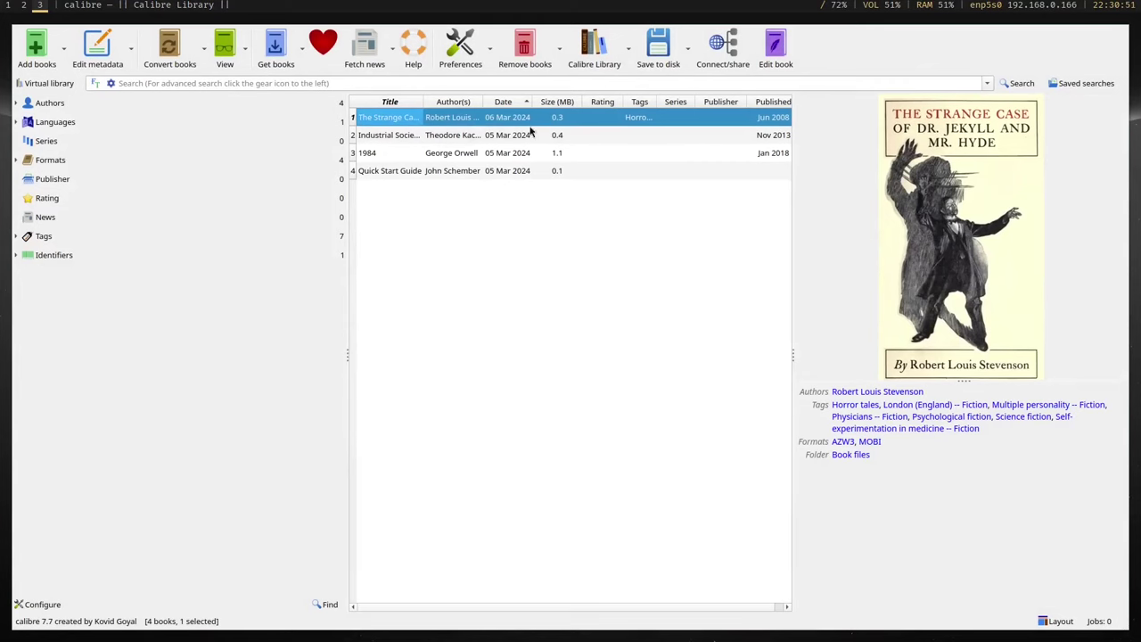
click(401, 136)
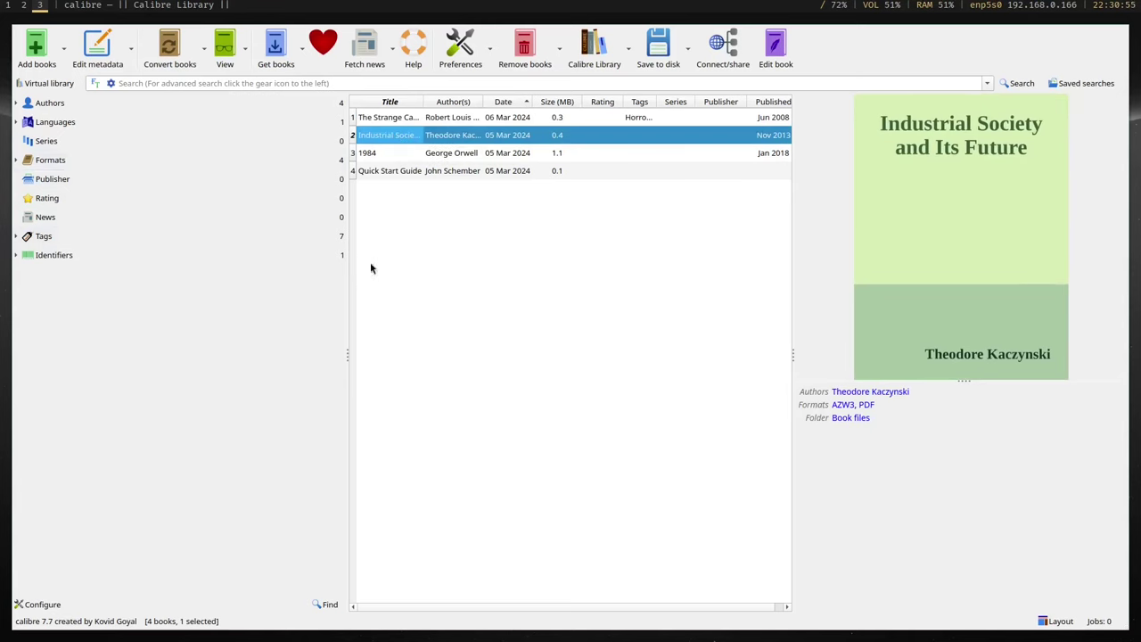
click(446, 159)
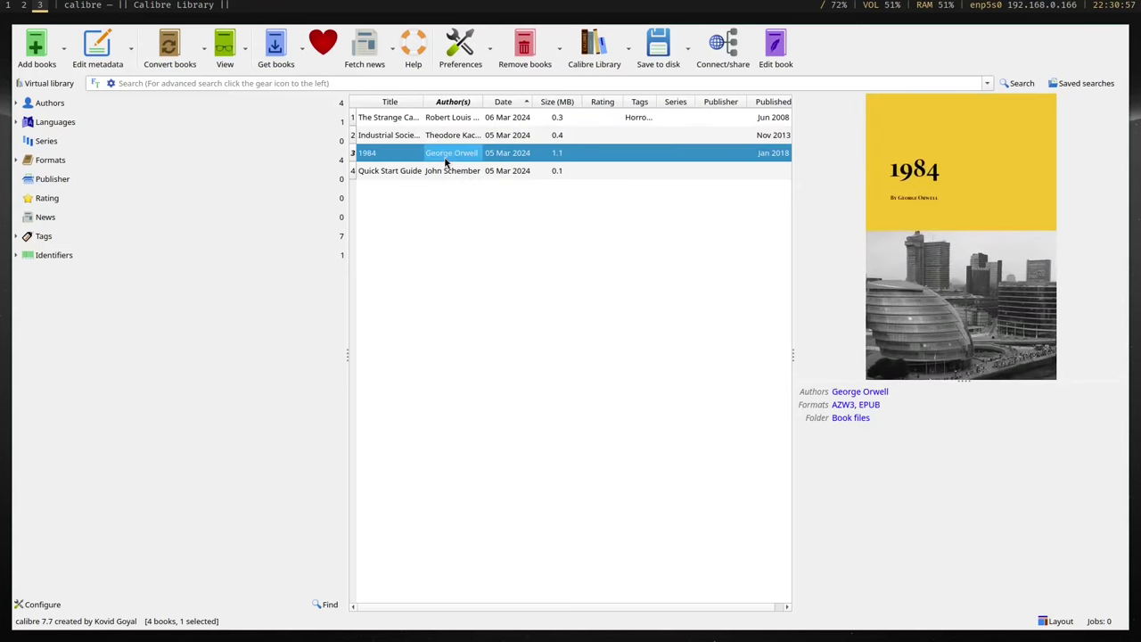
Edit 1984's metadata individually and drop down its star Rating list.
right_click(451, 151)
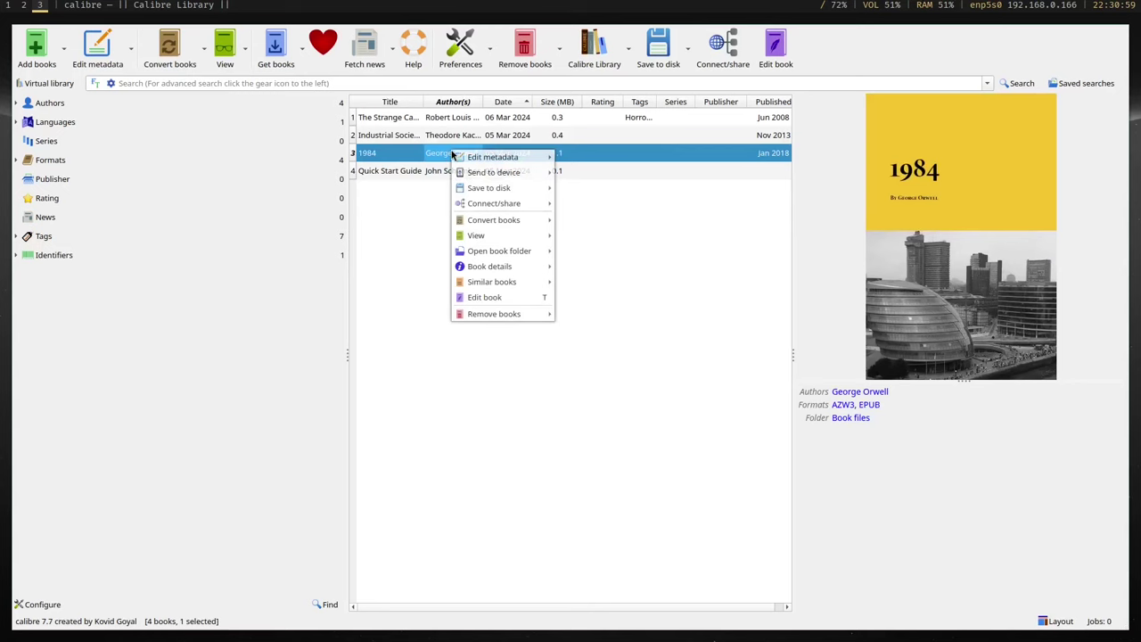
mouse_move(474, 161)
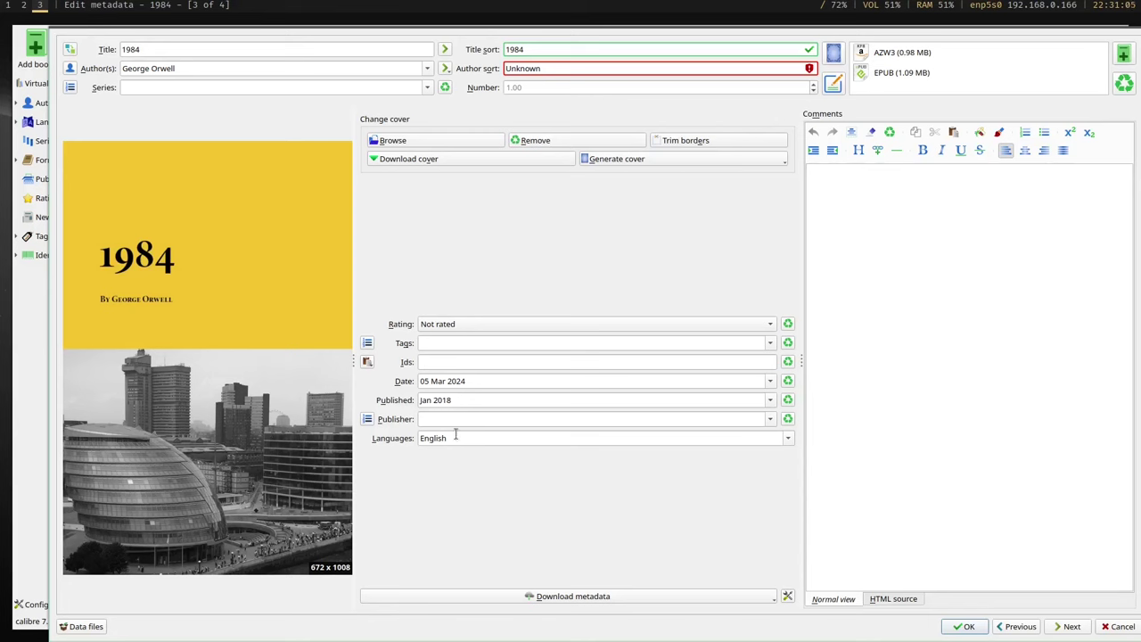
click(457, 323)
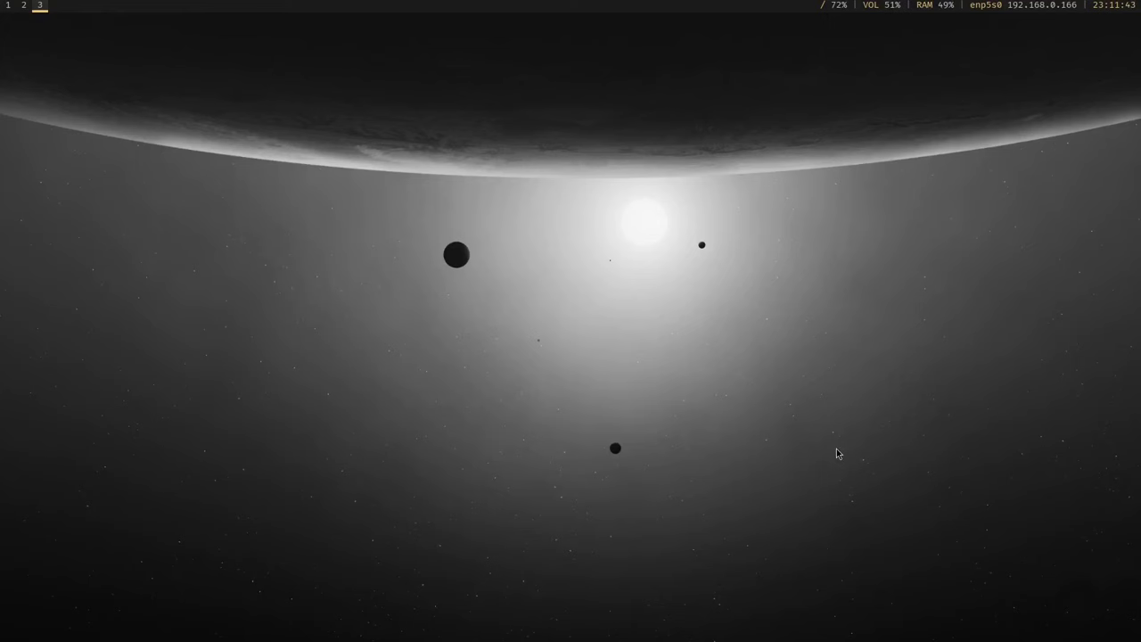
Launch VSCodium, collapse the images and articles folders, and open contact.html.
key(super+d)
text(vsc)
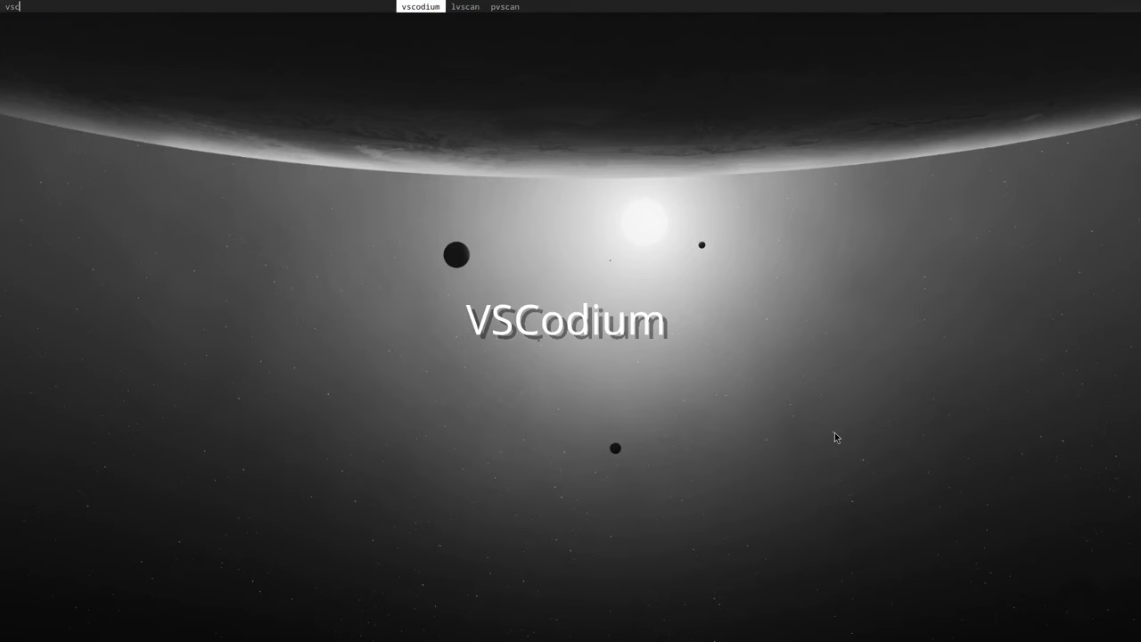
key(Return)
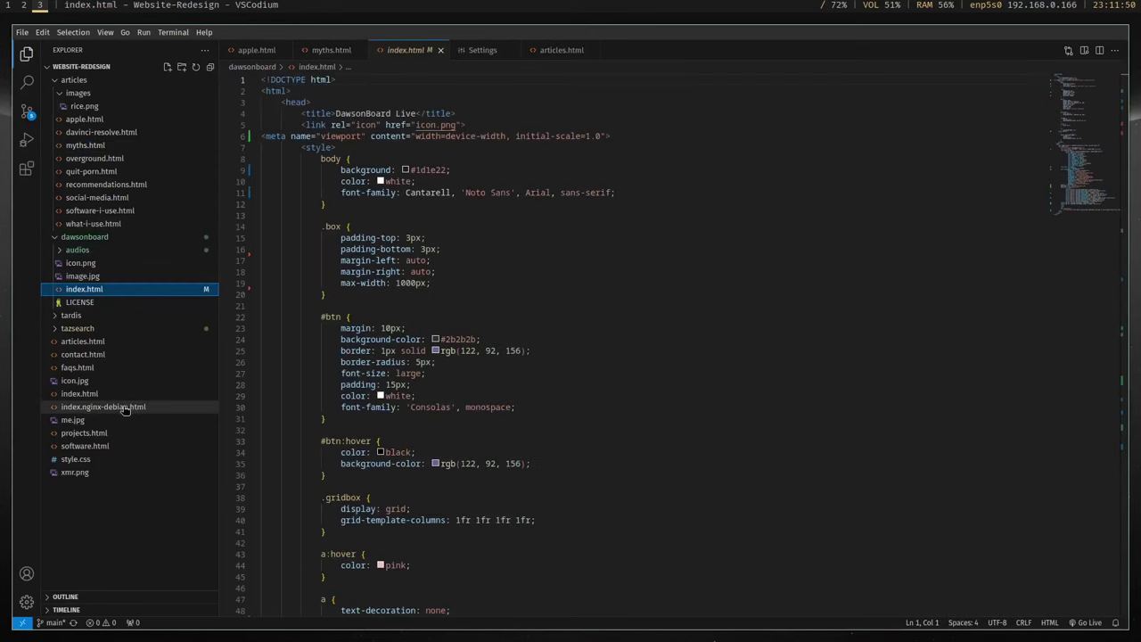
click(64, 95)
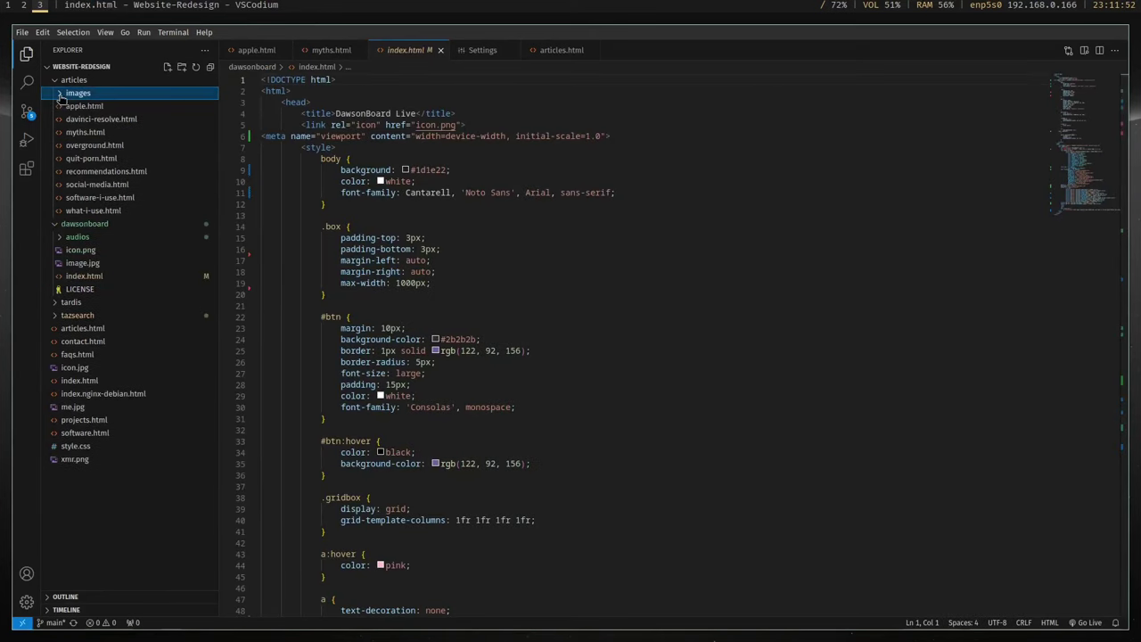
click(56, 82)
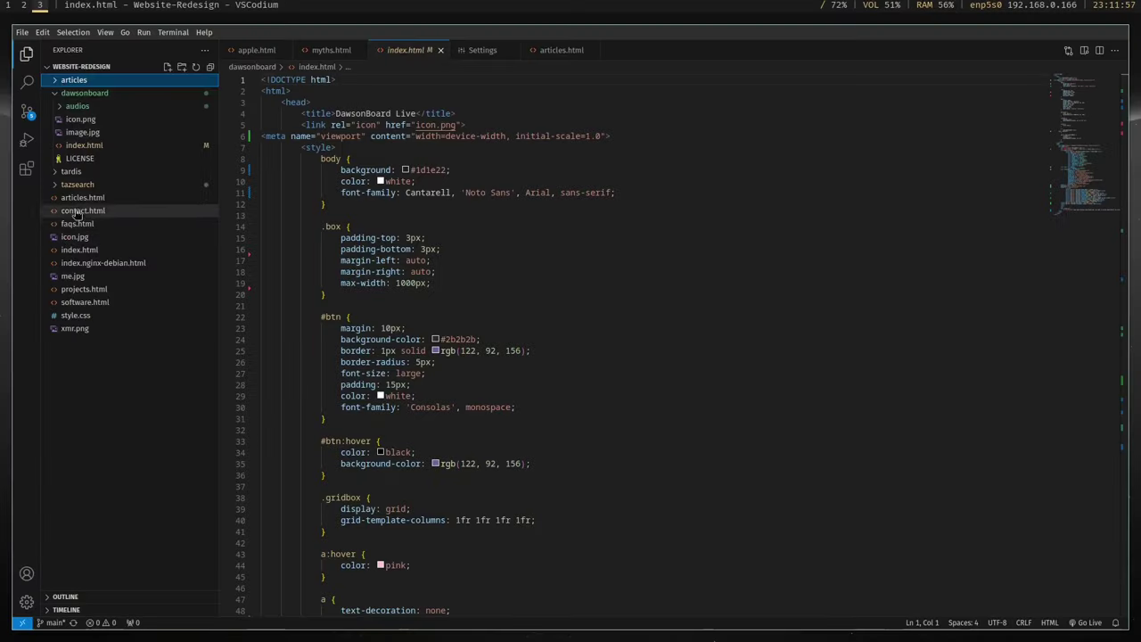
click(83, 211)
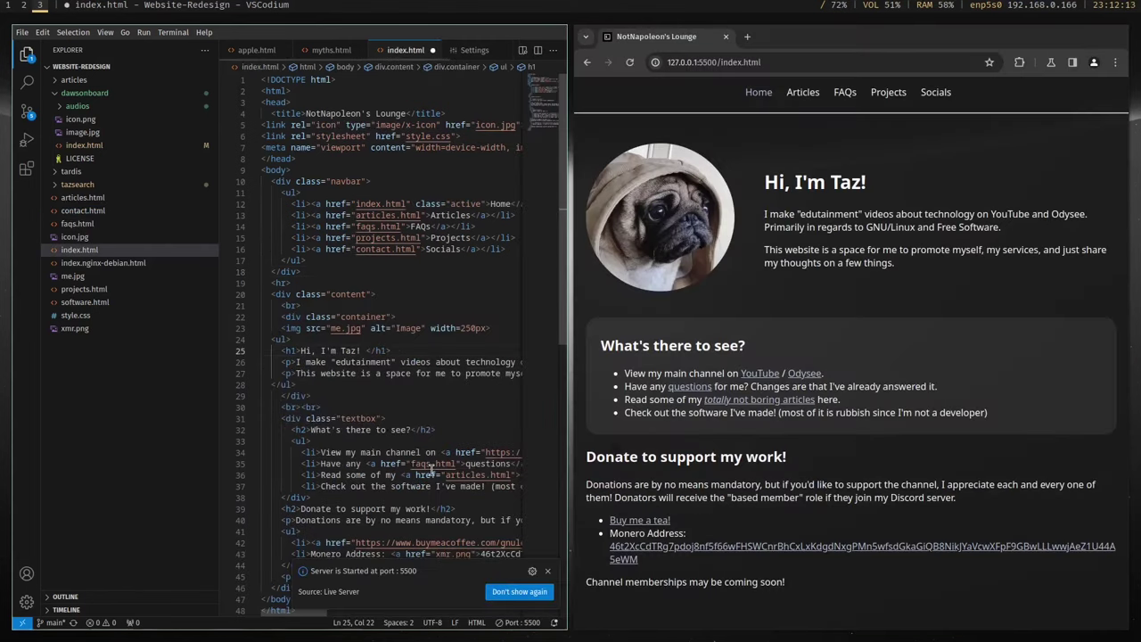
Add ' :)' to the h1 heading and save, then remove it and save again.
text(:)</h1>)
key(ctrl+s)
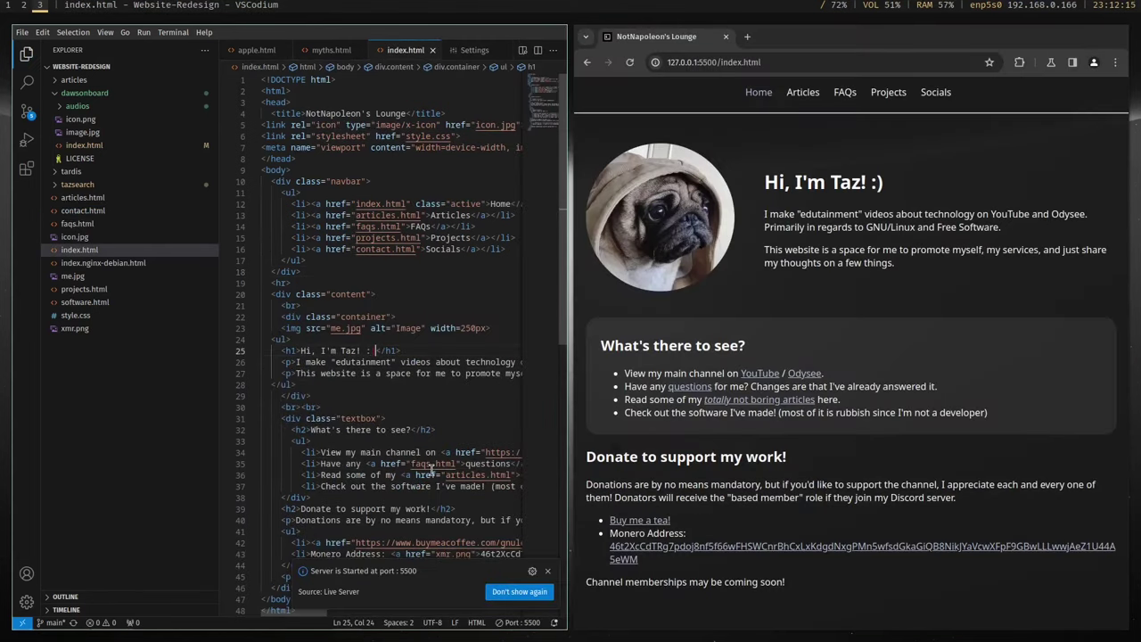
key(BackSpace)
key(BackSpace)
key(BackSpace)
key(ctrl+s)
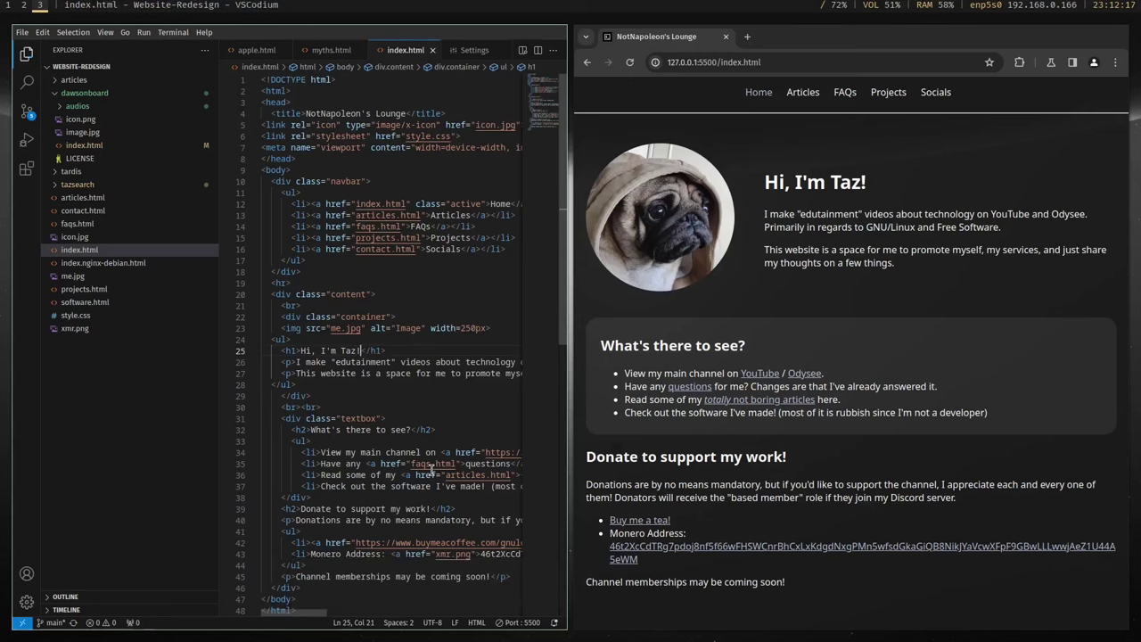
Open style.css, select the #1b1b1b colour, and view the vscode-pdf extension's details.
click(76, 315)
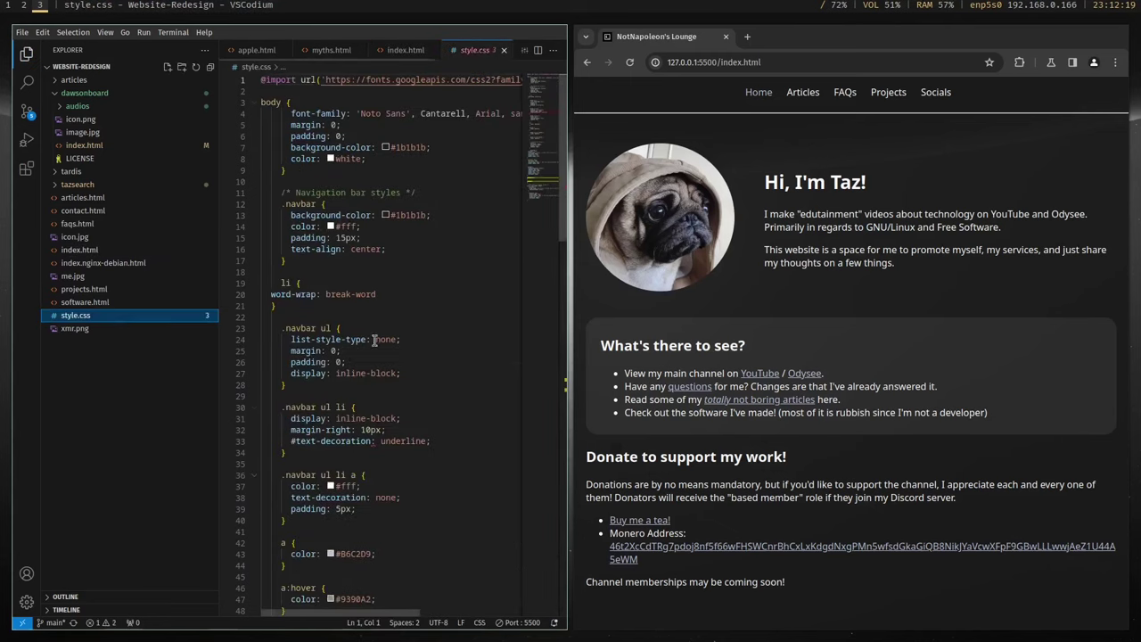
double_click(408, 215)
key(ctrl+shift+x)
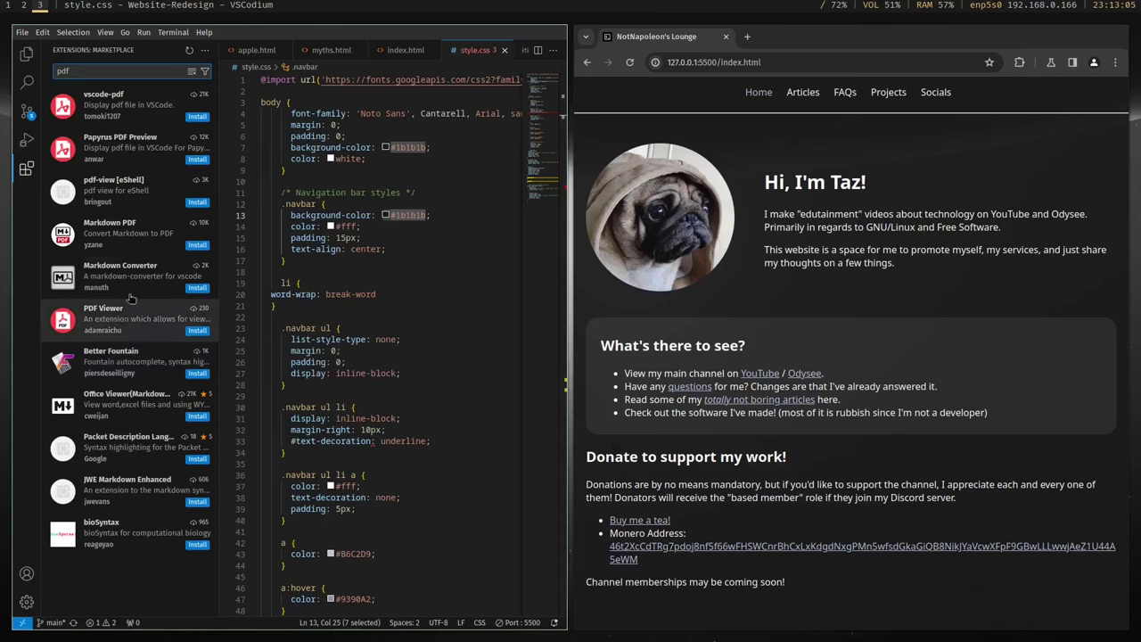
click(71, 104)
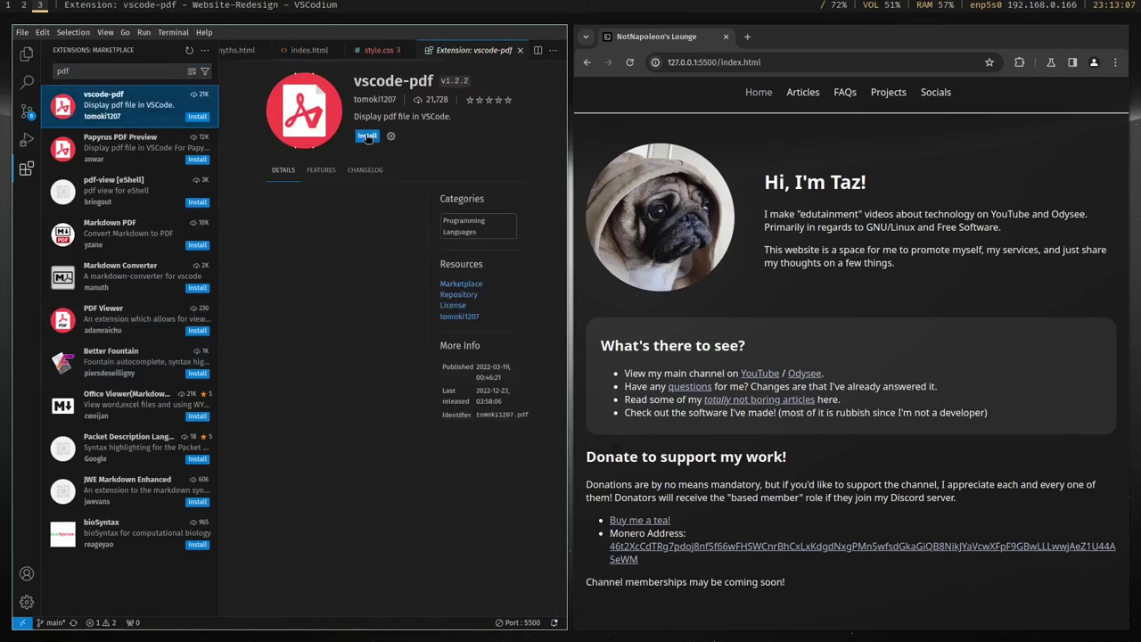
Switch to empty workspace 4 and launch Okular from the launcher.
key(super+4)
key(super+d)
text(oku)
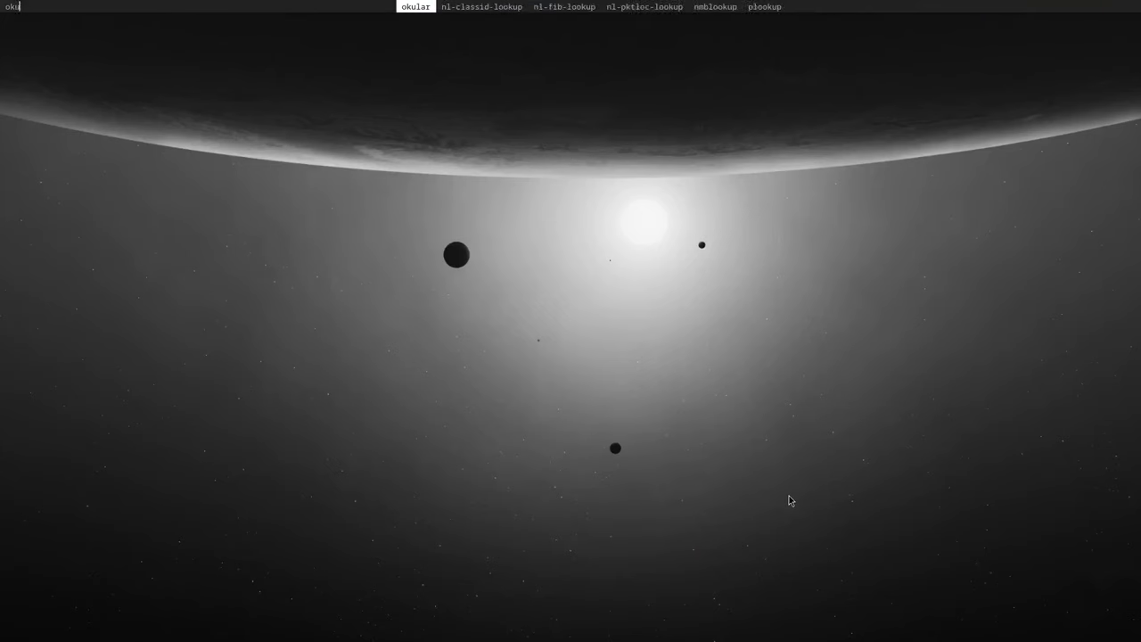
key(Return)
Open the Linux installation PDF, highlight the title, heading and steps 2-4 in yellow, then undo.
click(611, 264)
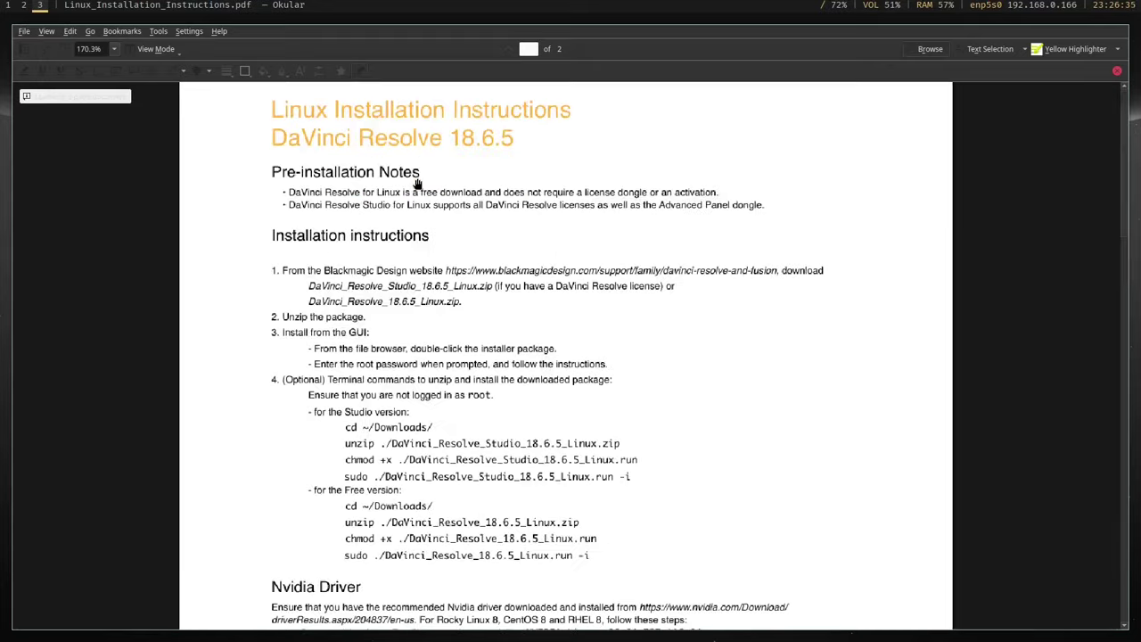
click(244, 71)
drag(201, 197, 506, 234)
drag(201, 274, 385, 277)
drag(201, 453, 527, 551)
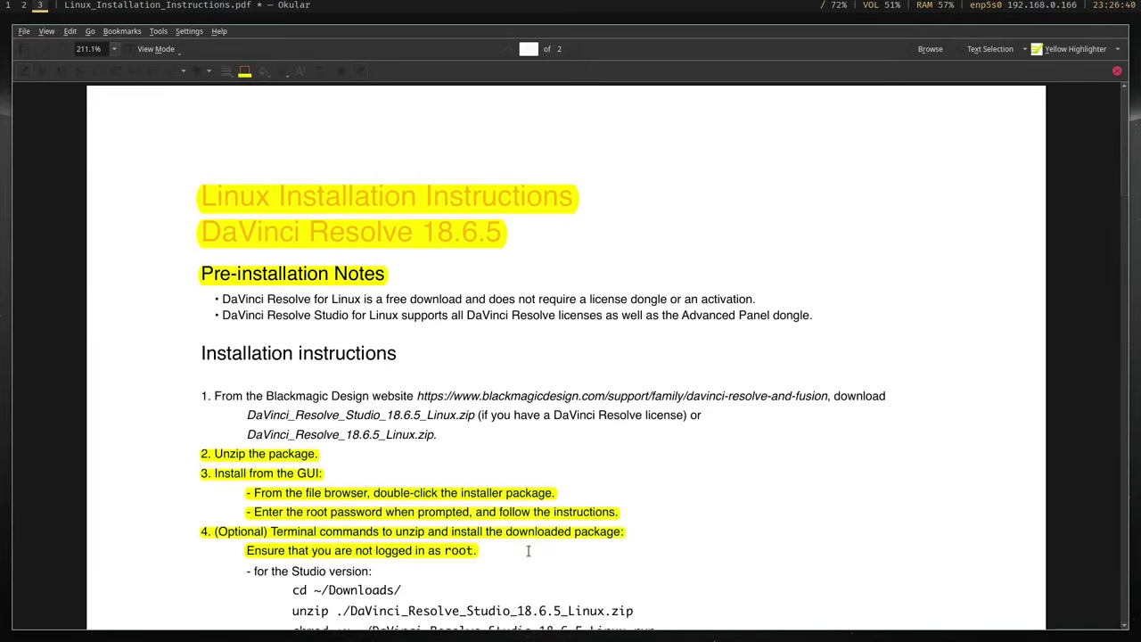
key(ctrl+z)
key(ctrl+z)
key(ctrl+z)
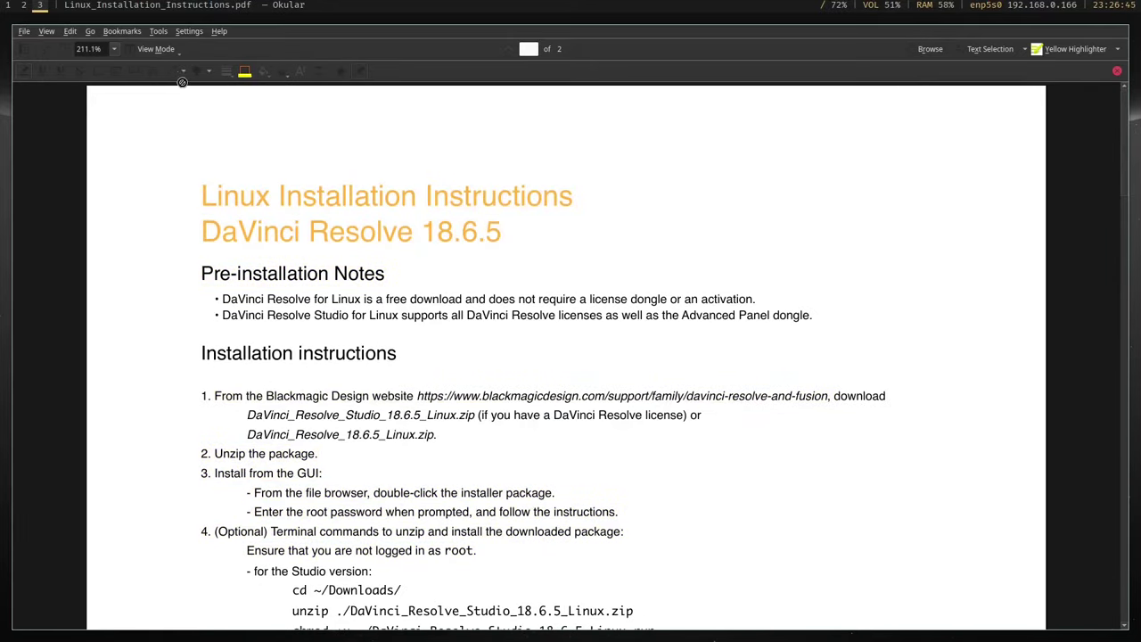
Handwrite 'hi' and several strokes in freehand ink, then undo all the strokes.
drag(670, 128, 704, 233)
drag(739, 180, 727, 252)
click(745, 134)
drag(780, 189, 774, 264)
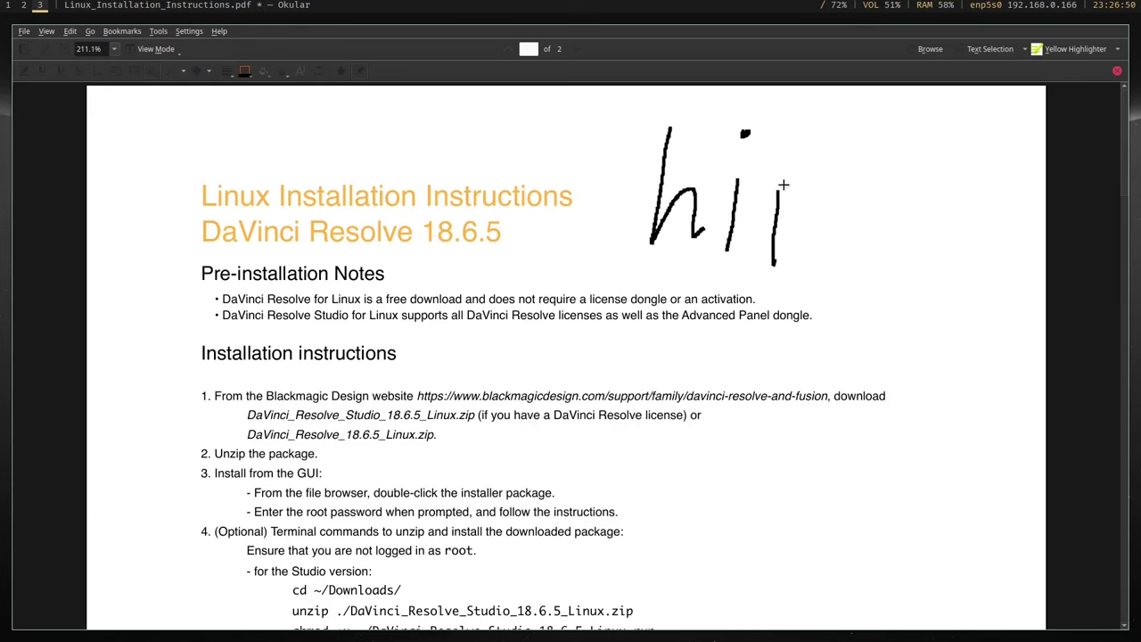
drag(822, 214, 820, 271)
drag(917, 269, 917, 316)
drag(947, 280, 948, 318)
key(ctrl+z)
key(ctrl+z)
key(ctrl+z)
key(ctrl+z)
key(ctrl+z)
key(ctrl+z)
key(ctrl+z)
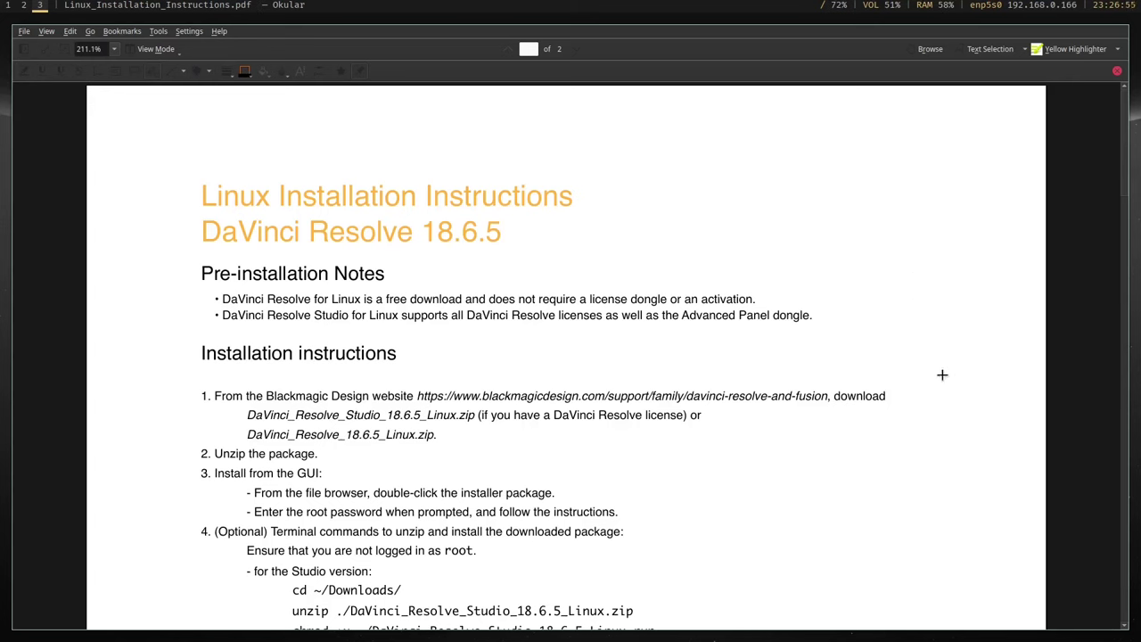
Place an Experimental stamp beside the title, then undo it.
click(197, 71)
click(209, 71)
click(226, 166)
drag(628, 141, 976, 223)
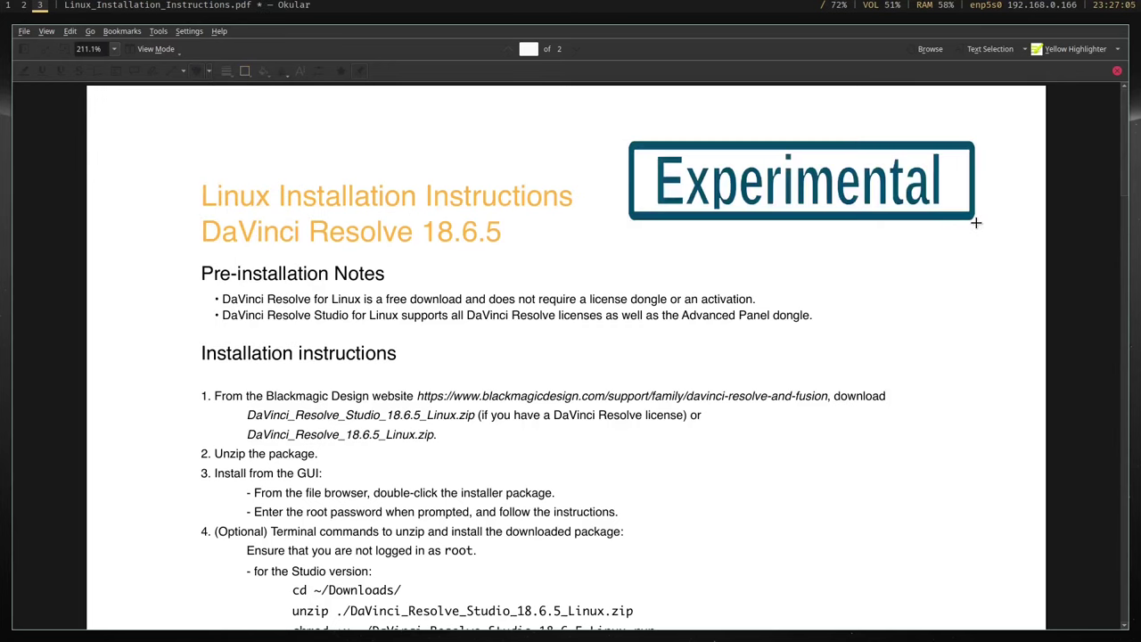
key(ctrl+z)
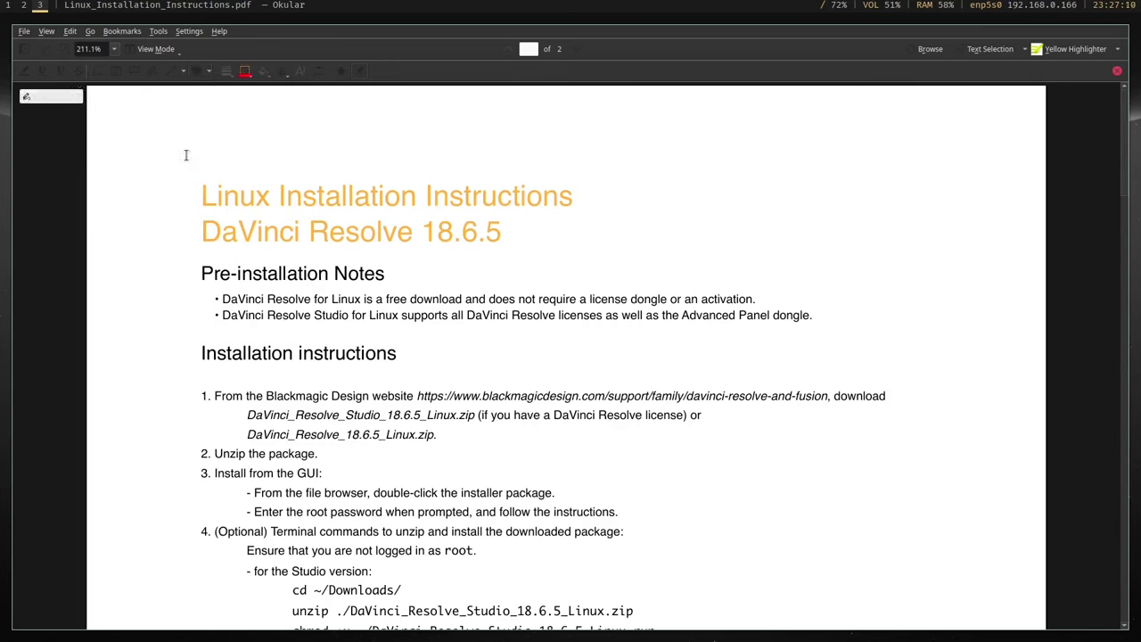
Strike through the title and filenames in red, then leave strikeout mode.
mouse_move(201, 191)
mouse_down()
mouse_move(523, 205)
mouse_move(285, 202)
mouse_up()
scroll(250, 250, down, 5)
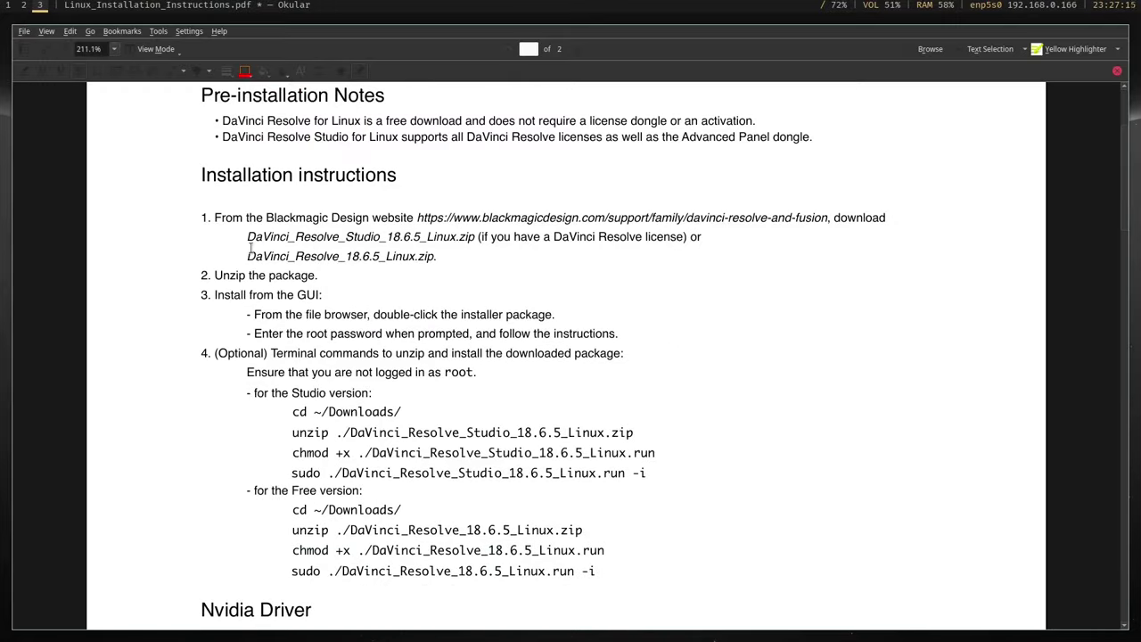
drag(250, 250, 499, 262)
scroll(499, 262, down, 15)
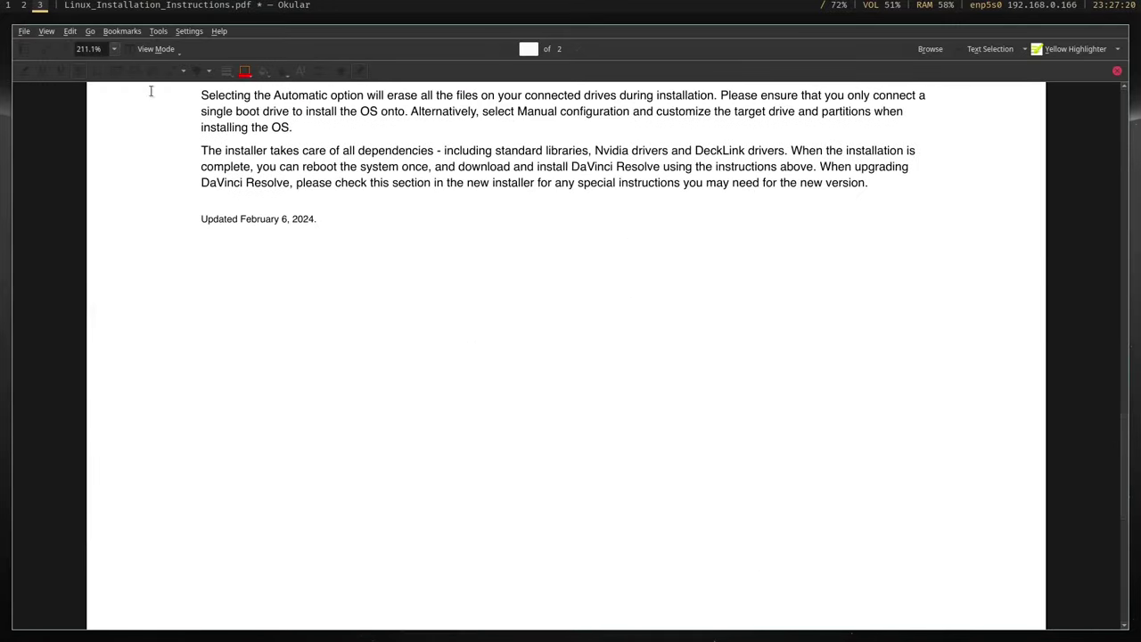
key(alt+2)
Type 'I am adding a note to this document' under the update date and pin a pop-up note.
key(alt+3)
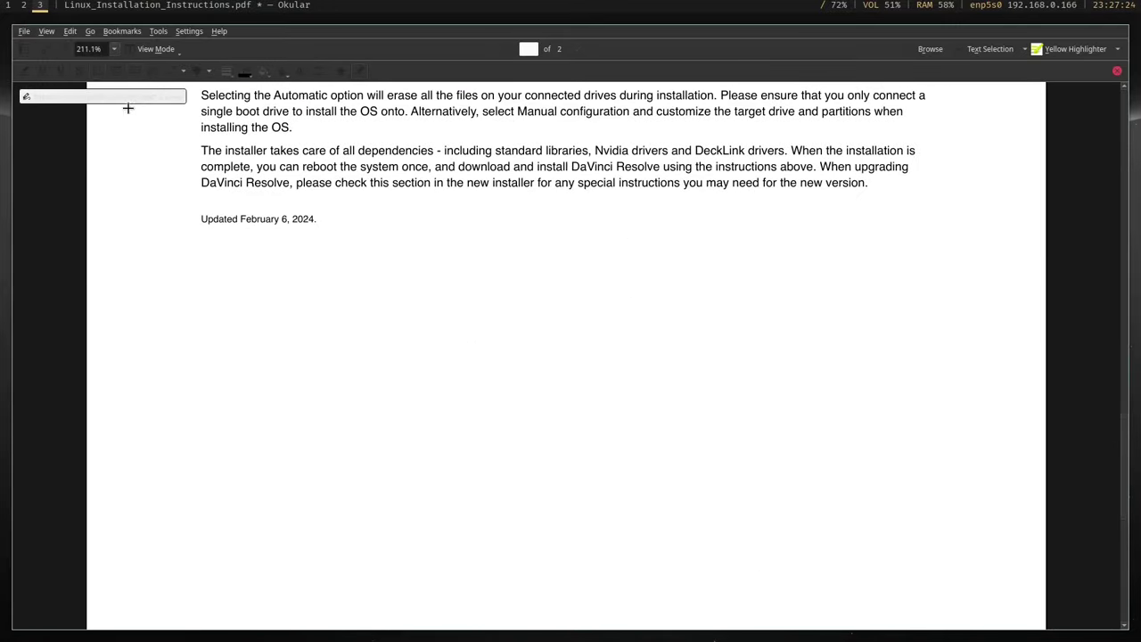
click(204, 268)
text(I am adding a no)
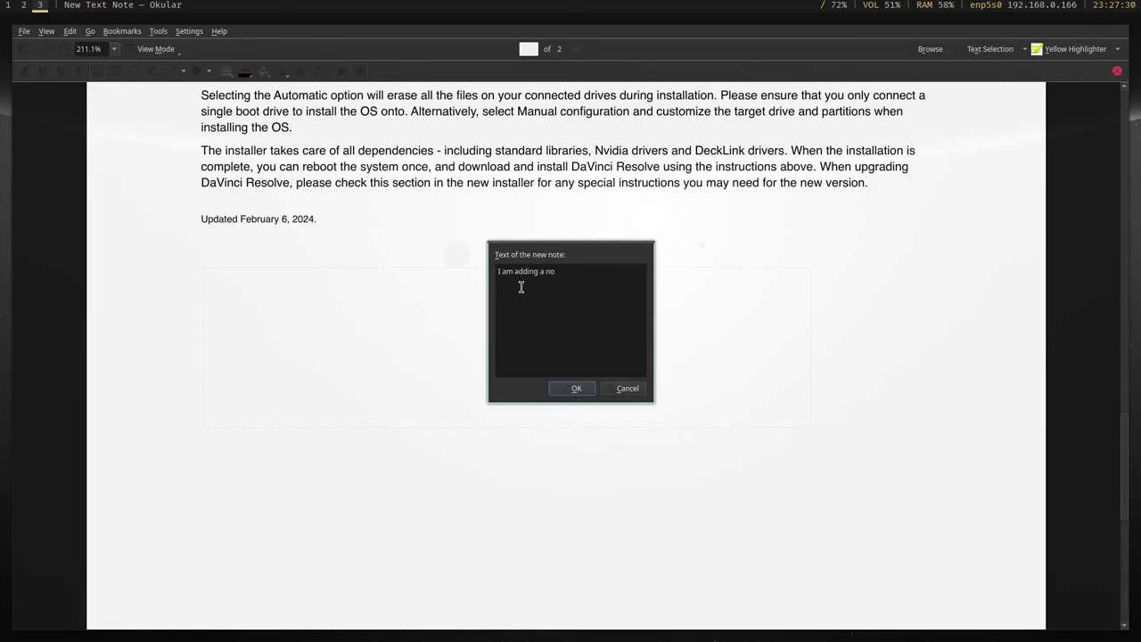
text(te to this document)
click(590, 388)
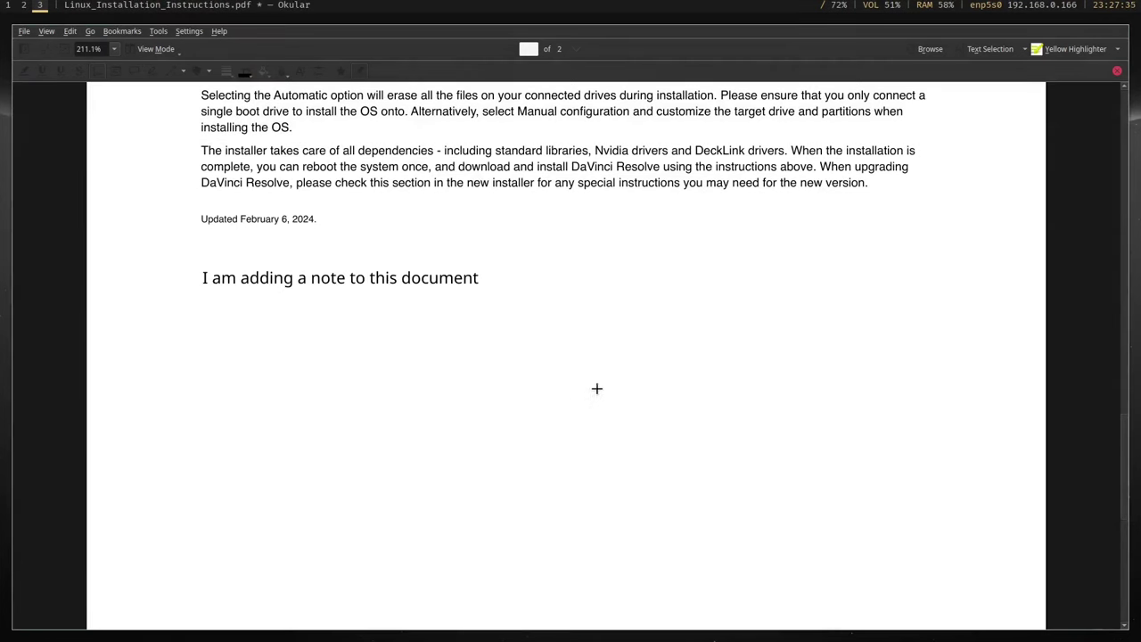
click(134, 71)
click(694, 372)
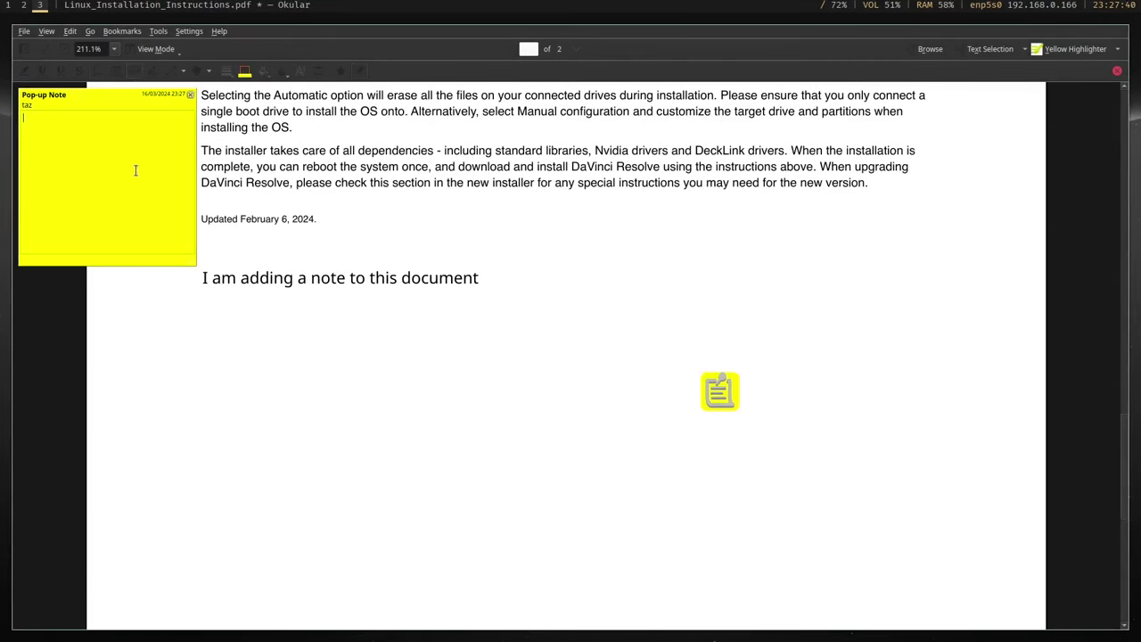
Switch to an empty workspace and start launching KeePassXC from the launcher.
key(super+4)
key(super+d)
text(keepassx)
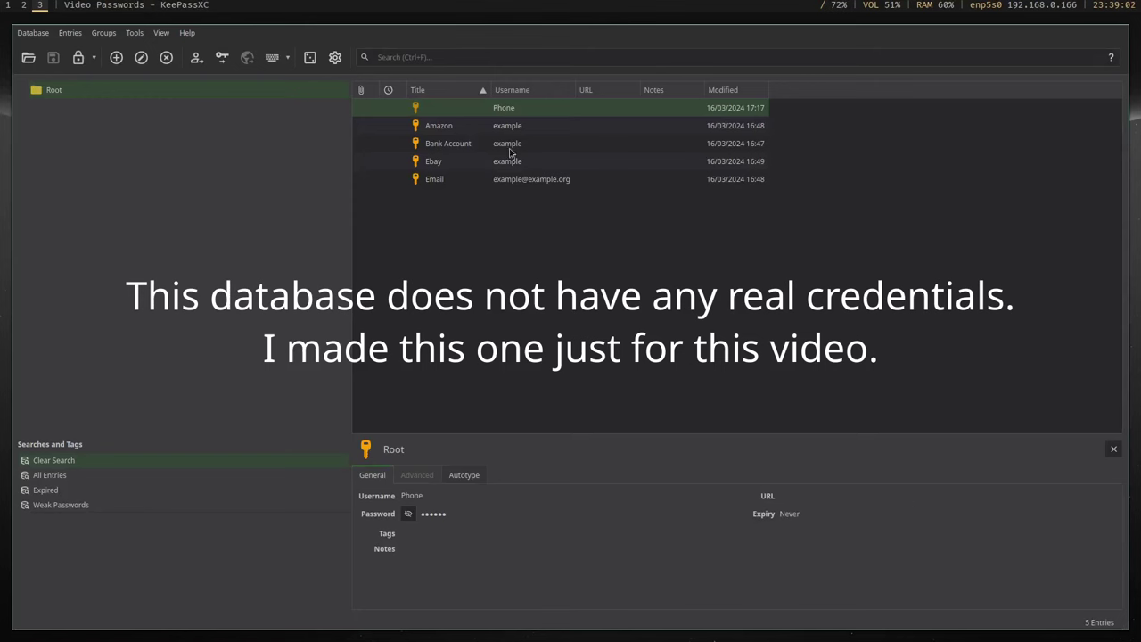
Inspect the Amazon entry, briefly revealing its password, then the Bank Account and Ebay entries.
click(450, 127)
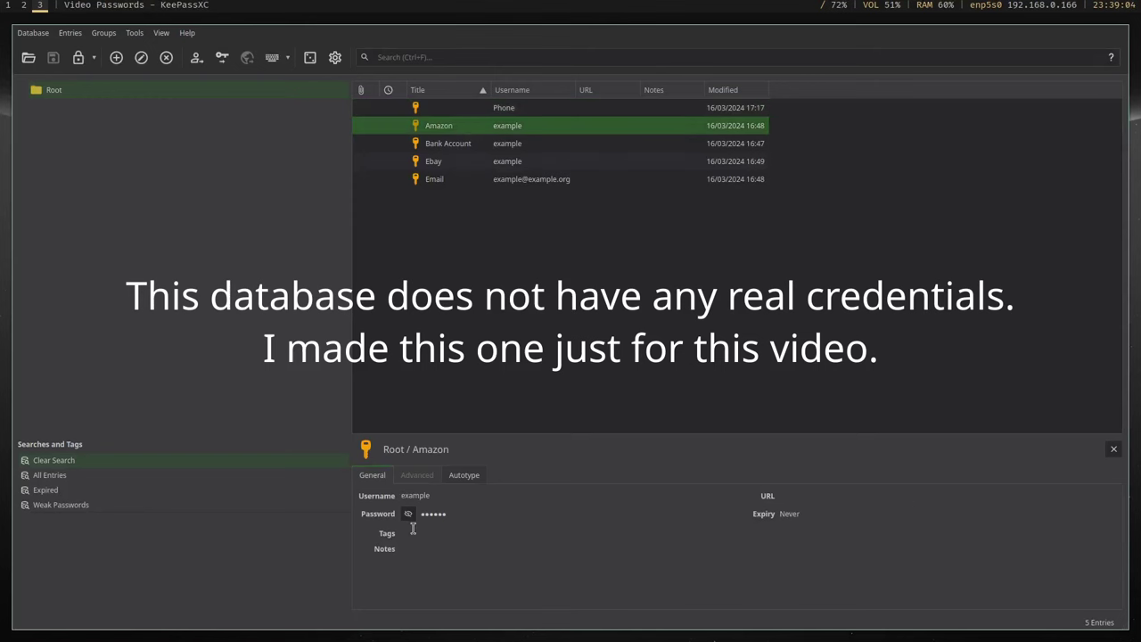
click(409, 521)
click(410, 515)
click(452, 145)
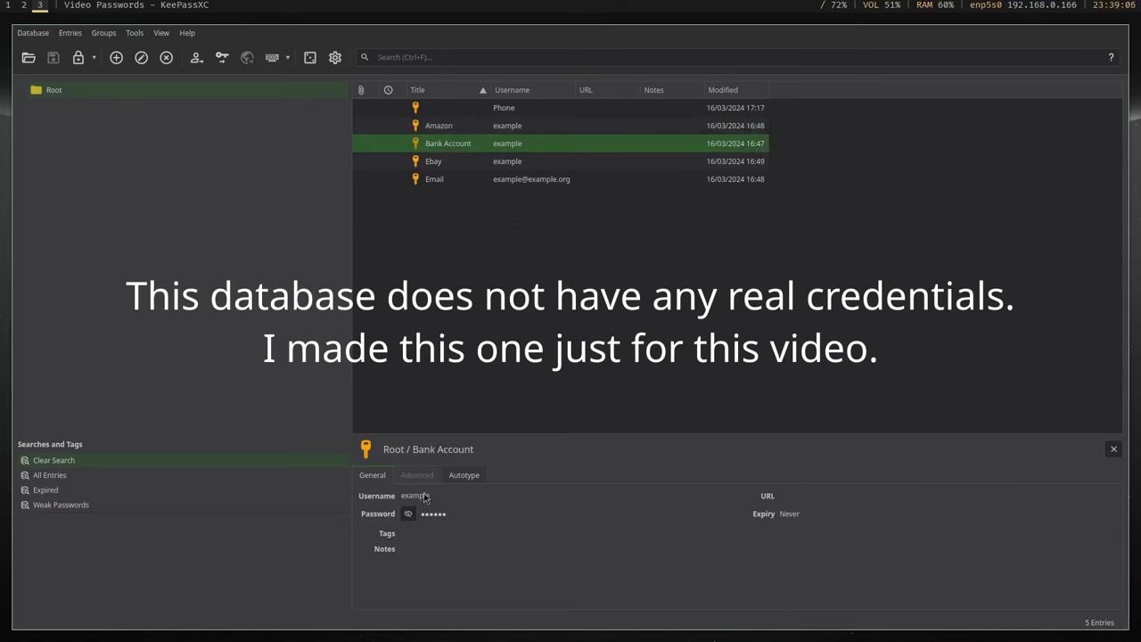
click(474, 164)
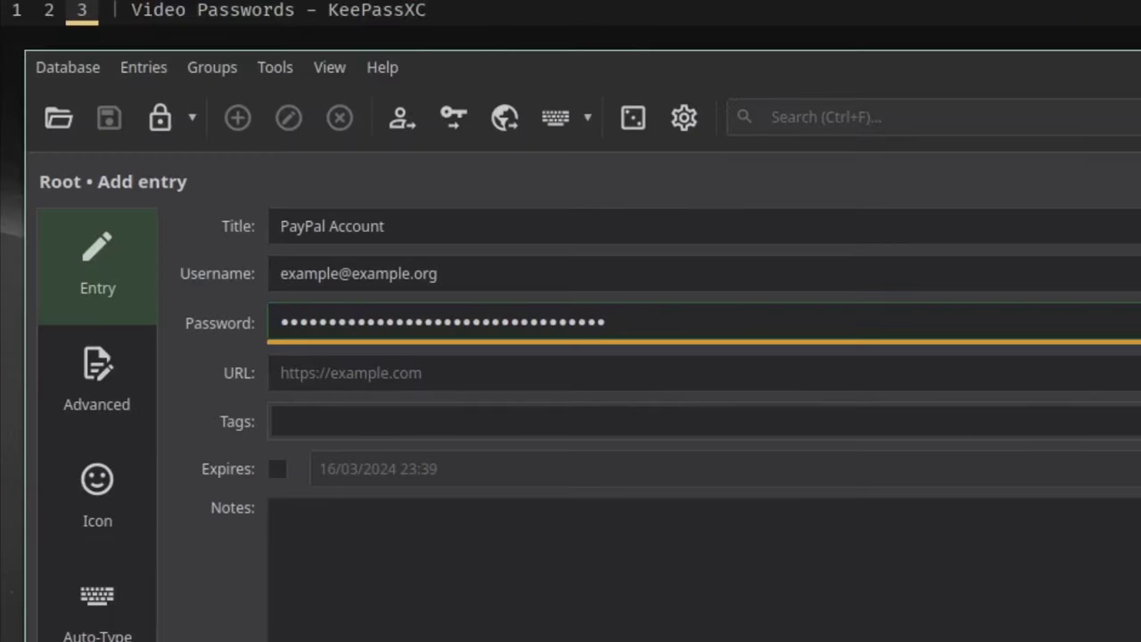
Replace the PayPal password with a longer generated one and unlock the database.
key(ctrl+h)
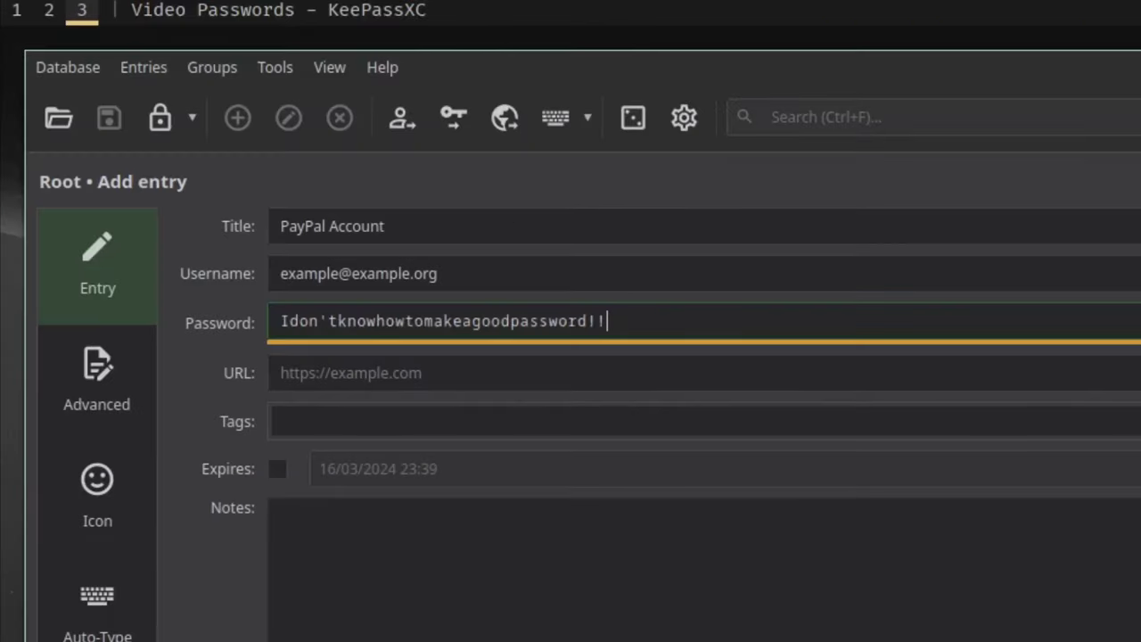
key(ctrl+g)
drag(857, 550, 872, 550)
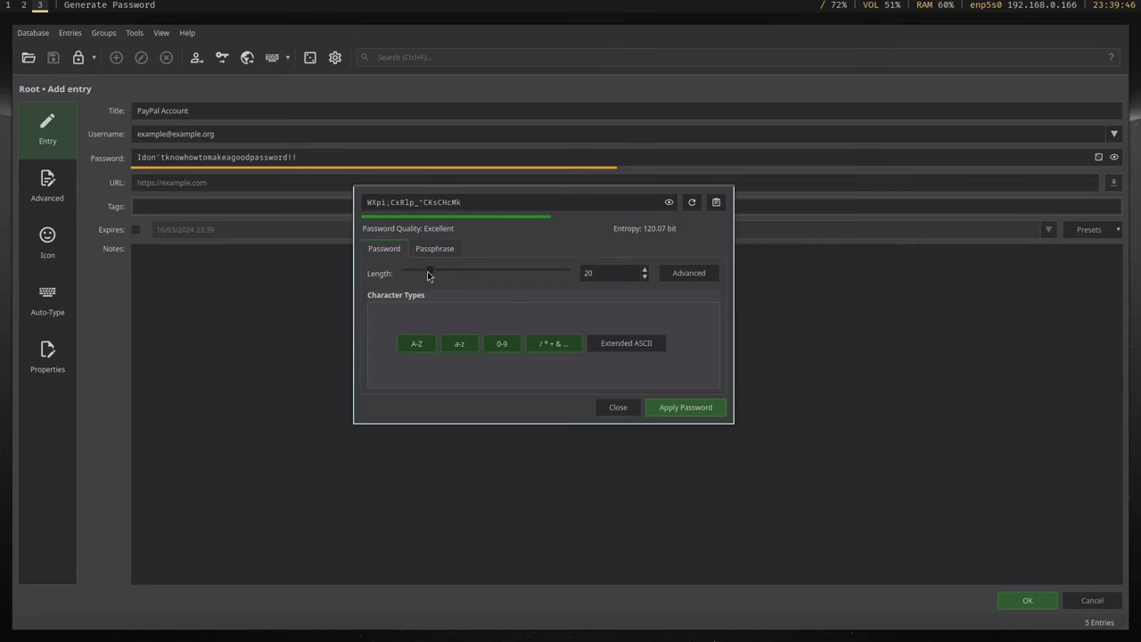
drag(427, 275, 569, 274)
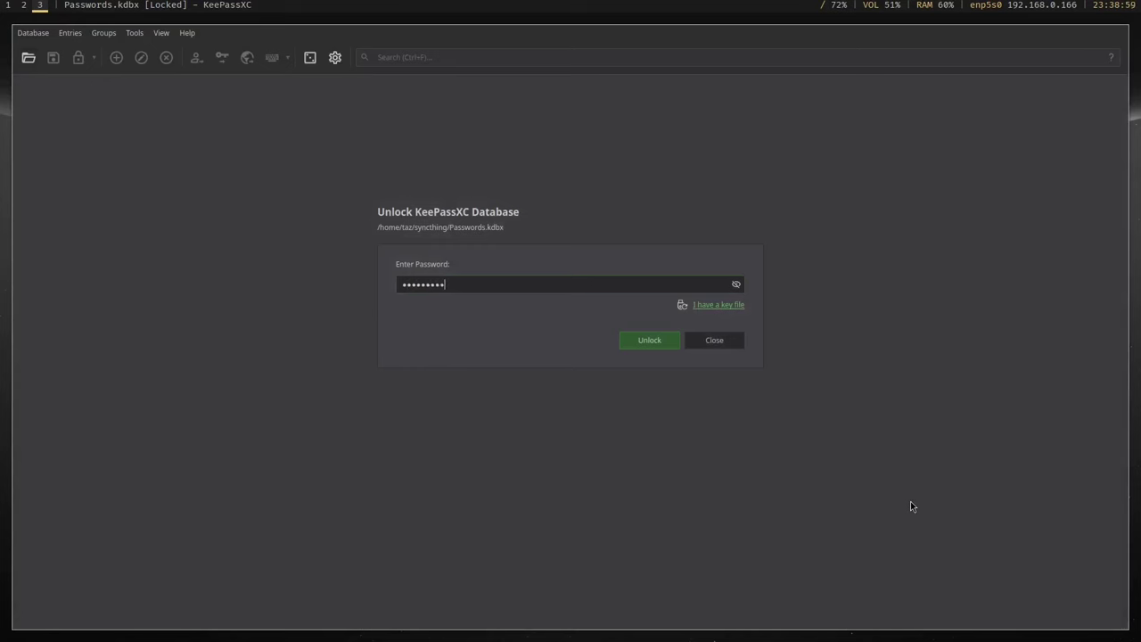
key(Return)
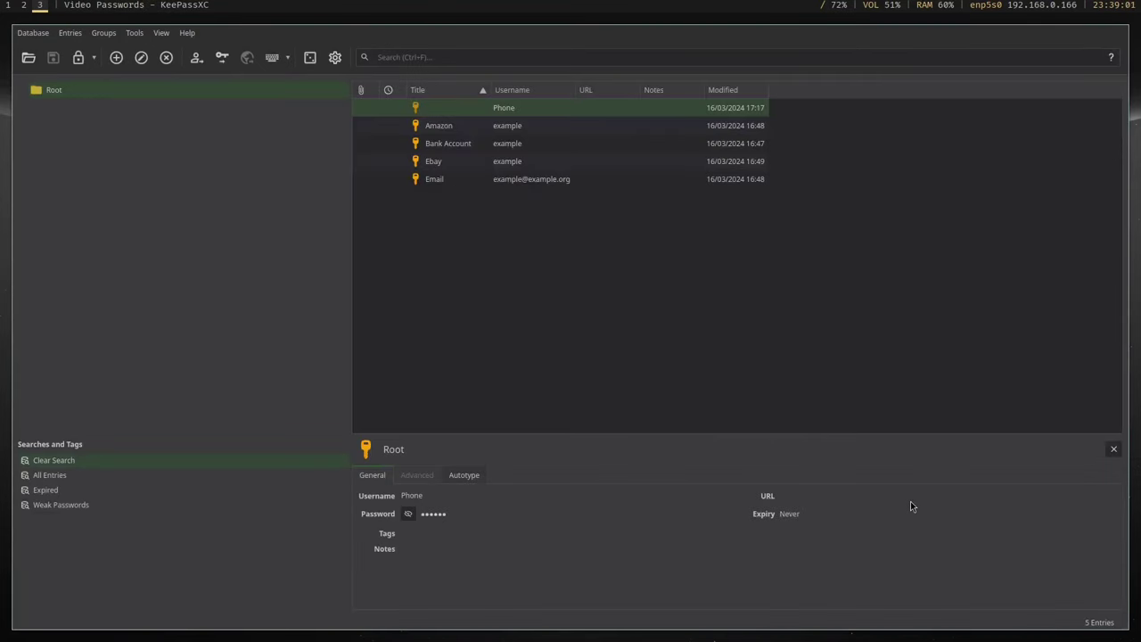
click(451, 126)
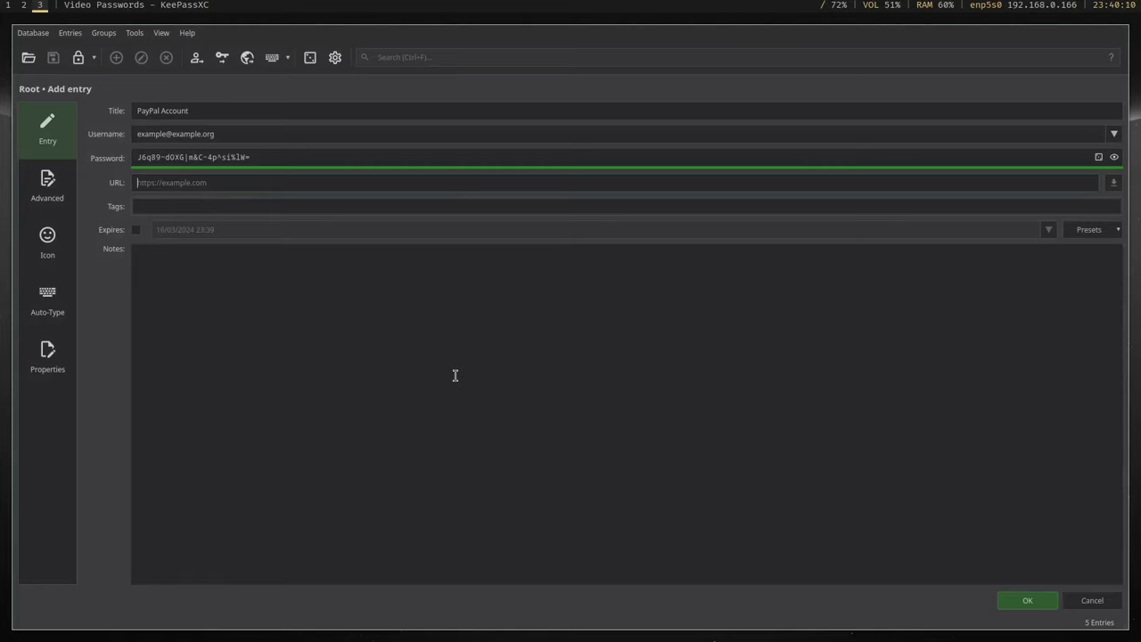
text(https://paypal.com)
click(1028, 600)
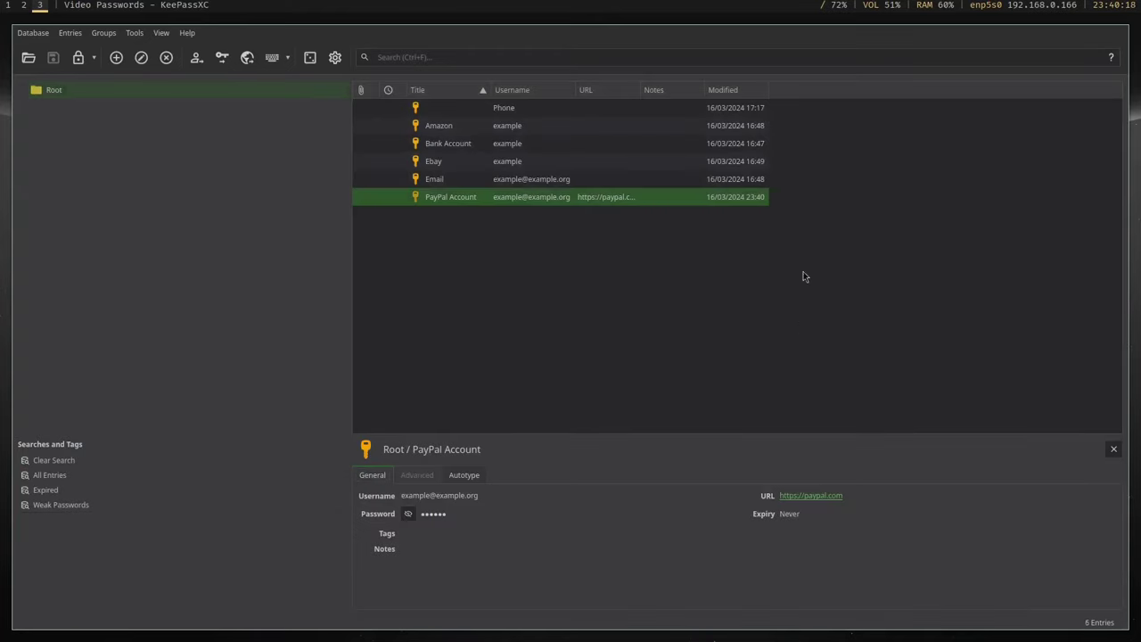
Select the PayPal Account entry and copy its password.
click(791, 305)
click(480, 198)
right_click(474, 197)
click(509, 217)
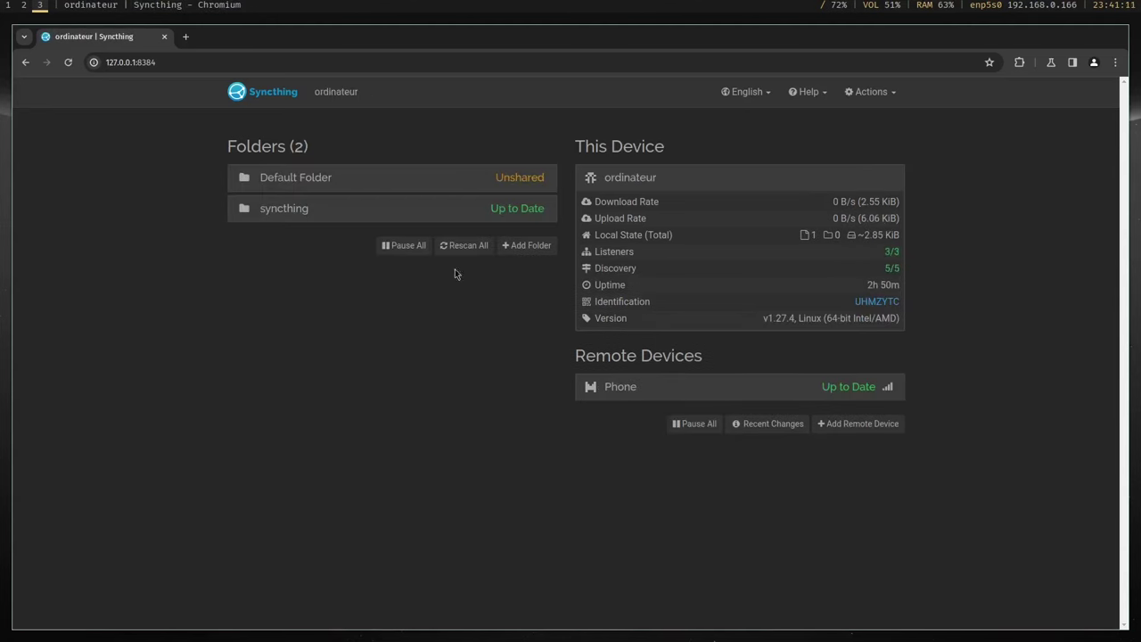
Expand the syncthing folder's details to confirm Passwords.kdbx appears as the latest change.
click(315, 211)
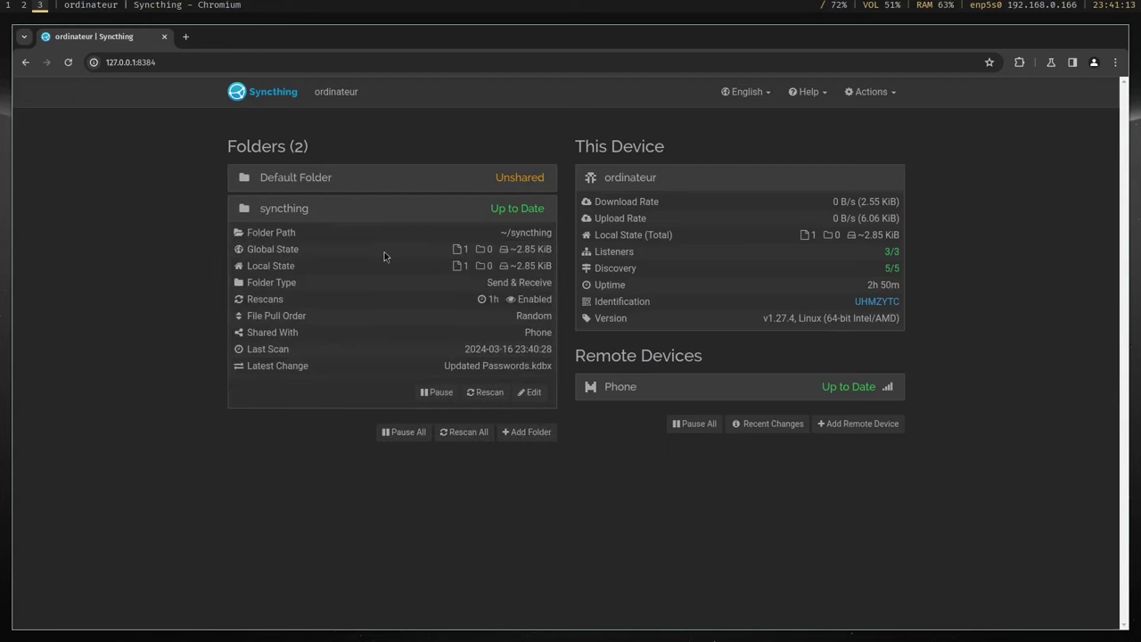
key(super+e)
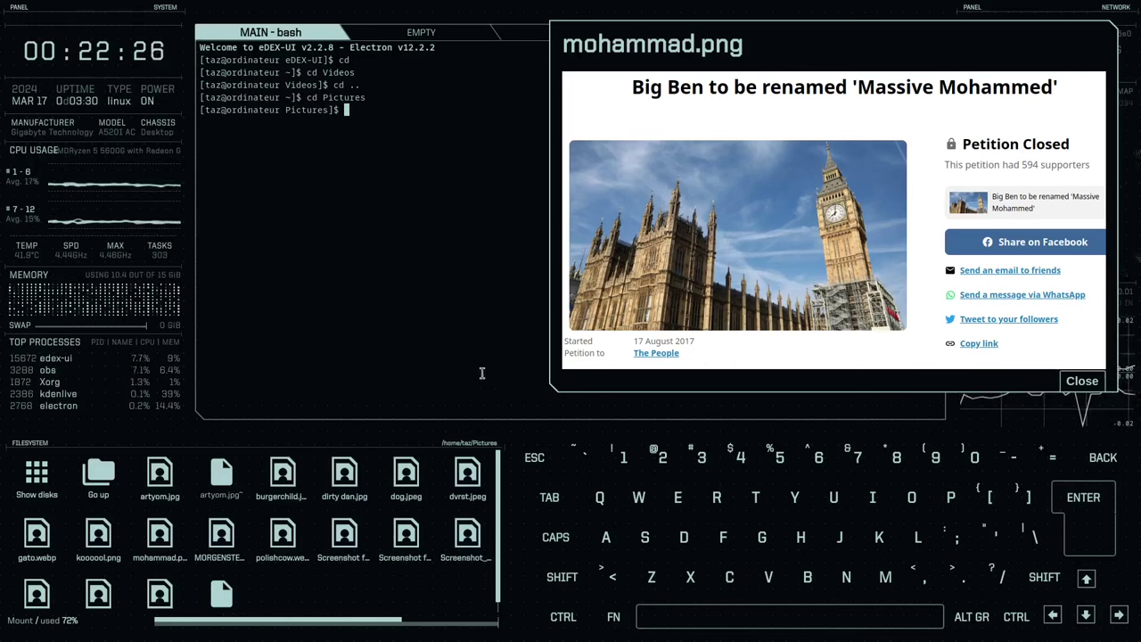
Run cmatrix in the eDEX-UI main terminal, then launch openrgb from dmenu on workspace 2.
text(cmatrix)
key(Return)
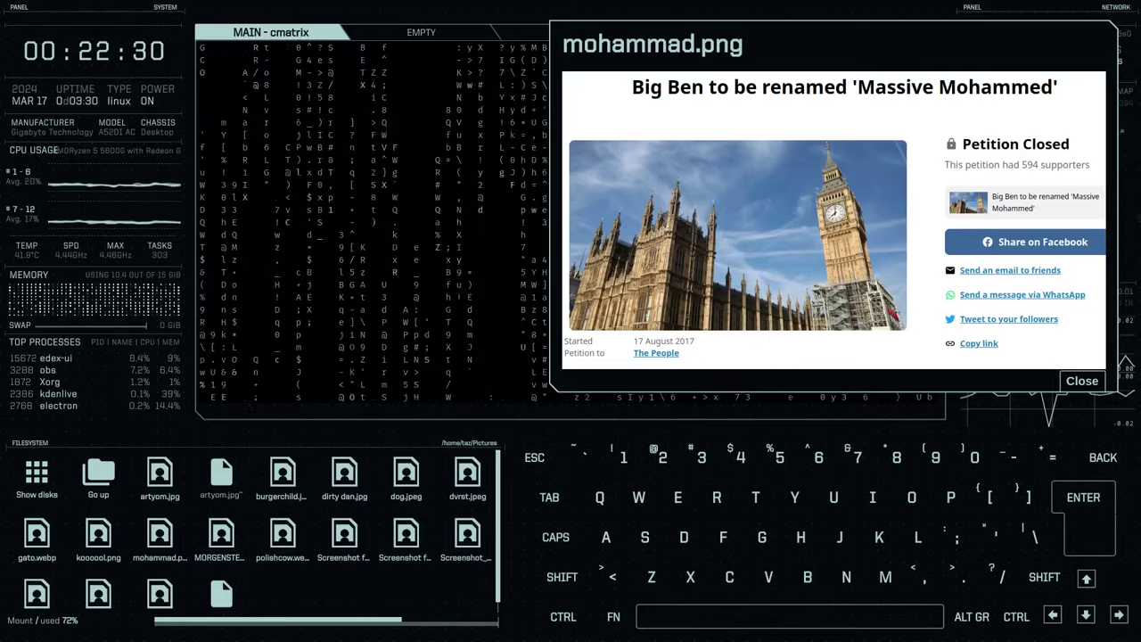
key(super+2)
key(super+p)
text(open)
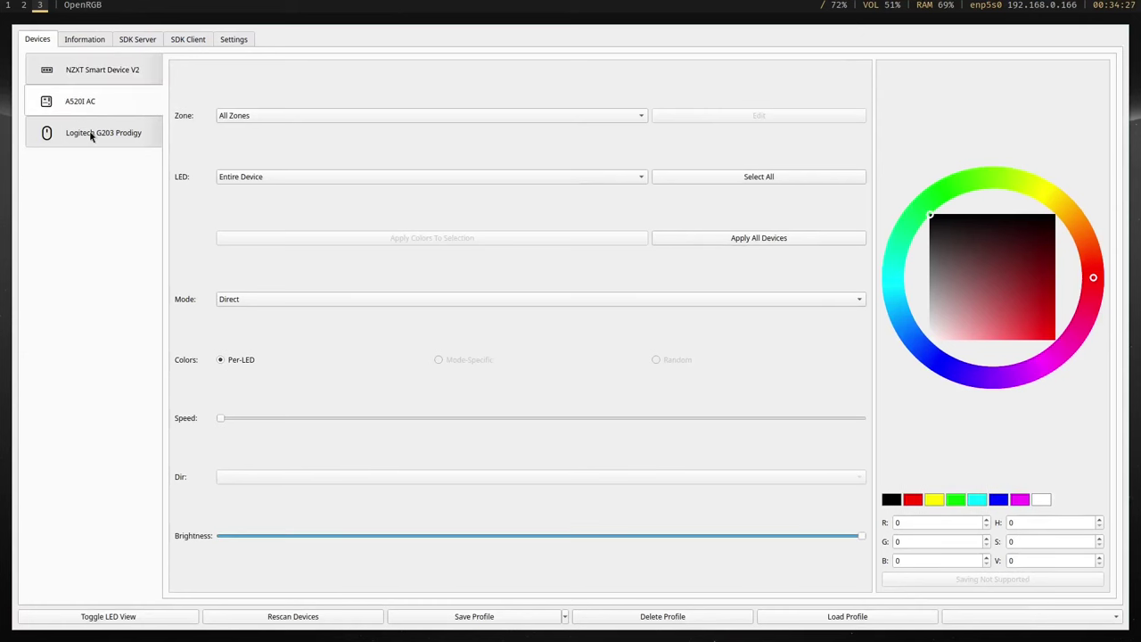
View Logitech G203 Prodigy, A520I AC (dimming its brightness) and NZXT Smart Device V2 lighting settings.
click(90, 135)
click(91, 113)
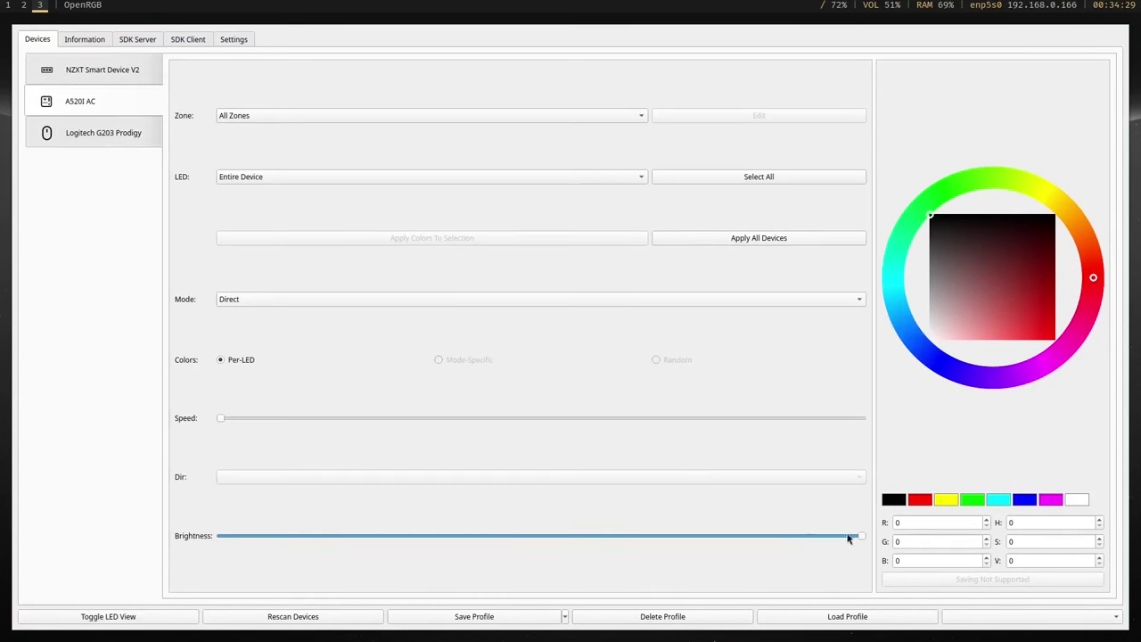
drag(848, 539, 1027, 627)
click(124, 136)
click(118, 77)
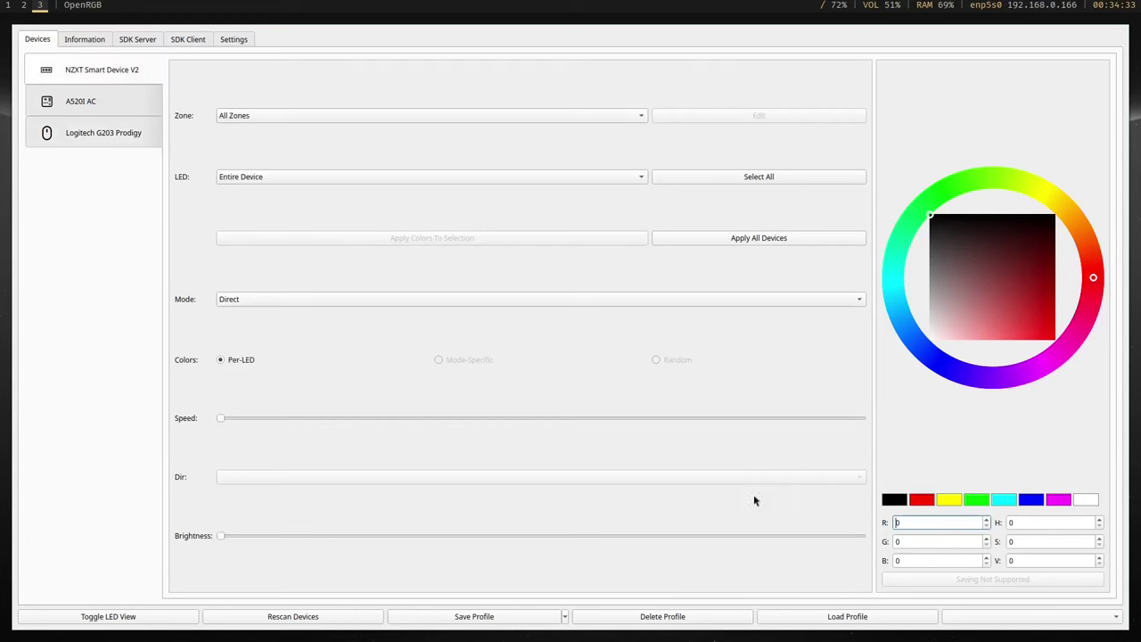